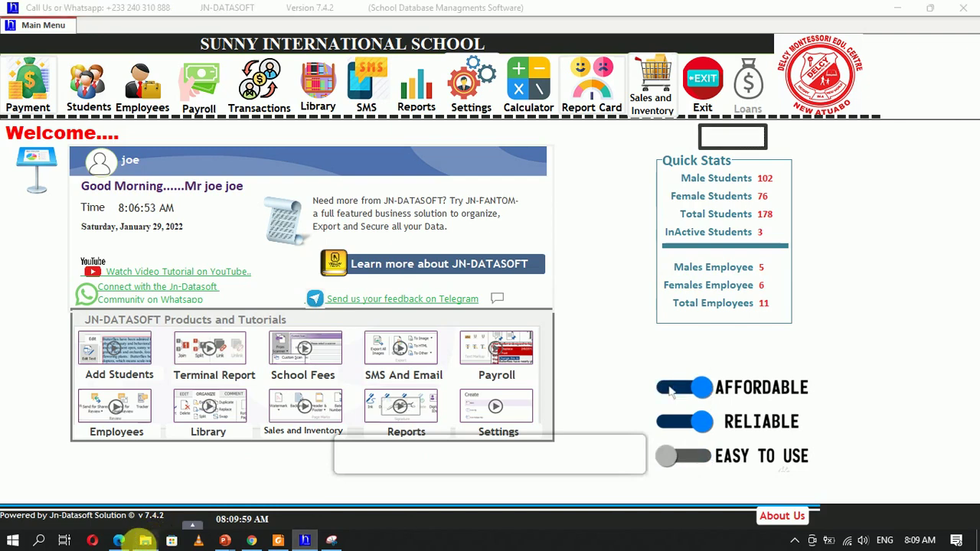
Open File Explorer on This PC, showing USB Drive (F:) with 5.68 GB free
{"action": "left_click", "coordinate": [144, 540]}
Confirm USB Drive (F:) shows 5.68 GB free of 7.60 GB, then close Explorer
{"action": "left_click", "coordinate": [121, 113]}
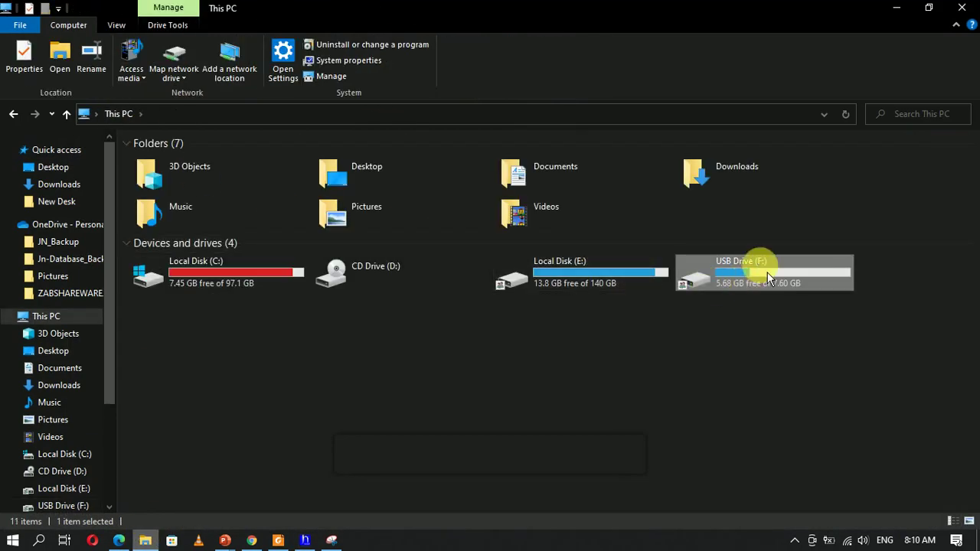
{"action": "mouse_move", "coordinate": [762, 274]}
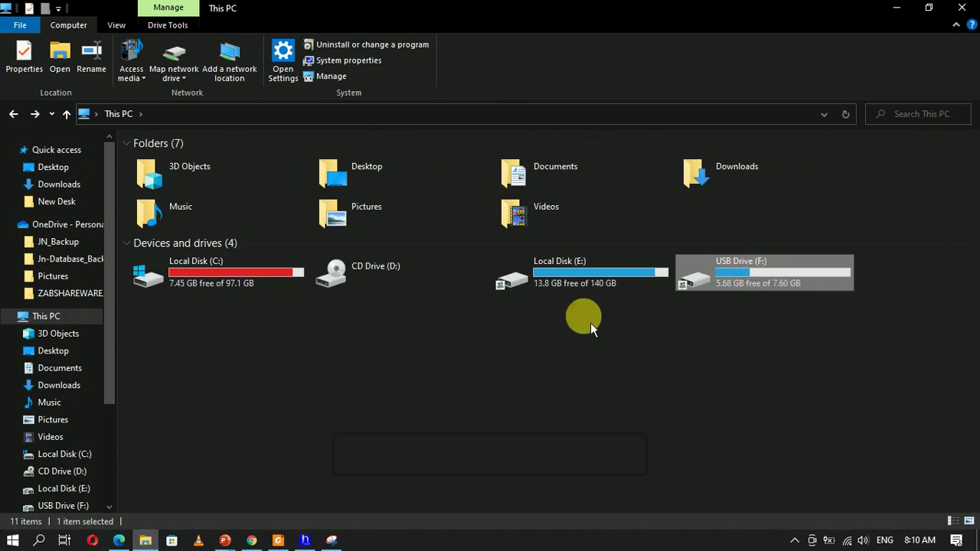
{"action": "left_click", "coordinate": [962, 7]}
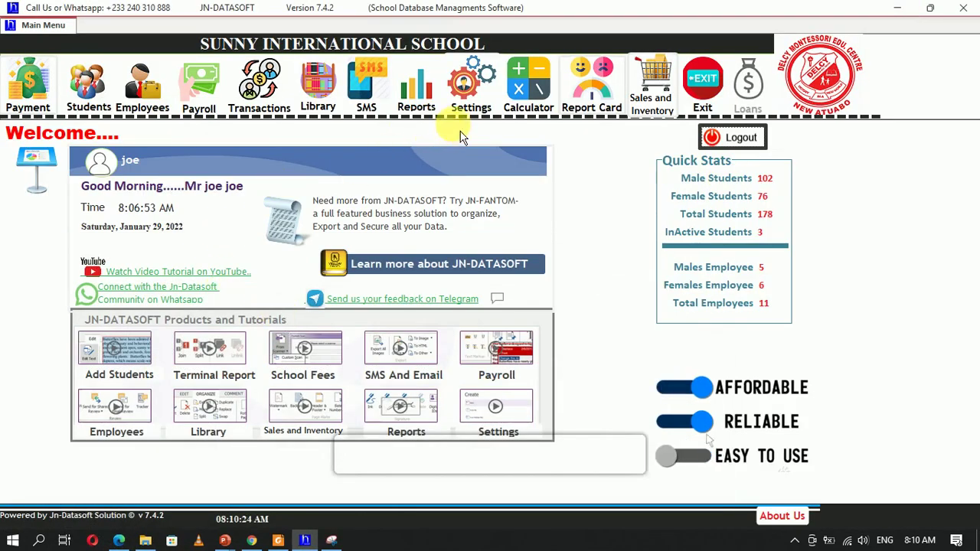
Go to Settings > Advance Settings > Back up Database to reach the backup panel
{"action": "left_click", "coordinate": [475, 95]}
{"action": "left_click", "coordinate": [87, 175]}
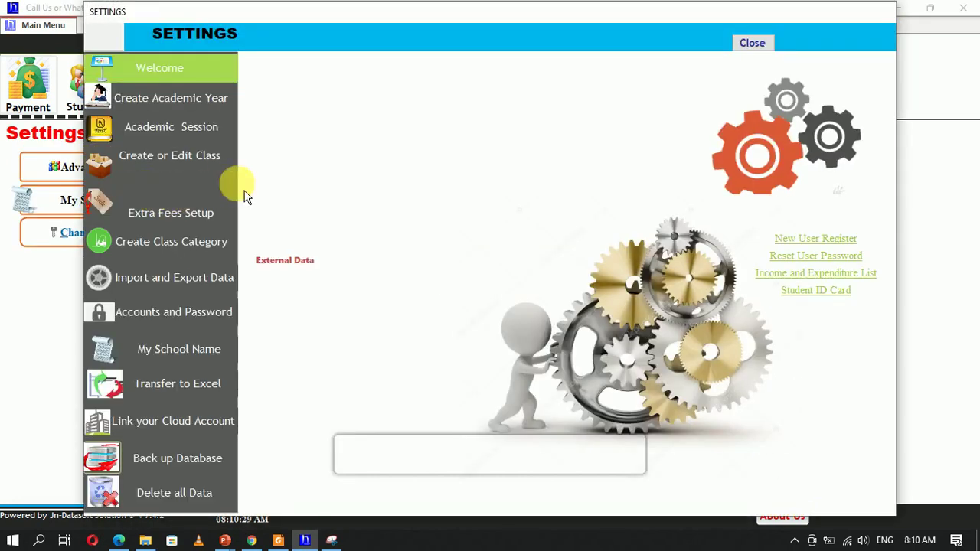
{"action": "left_click", "coordinate": [163, 474]}
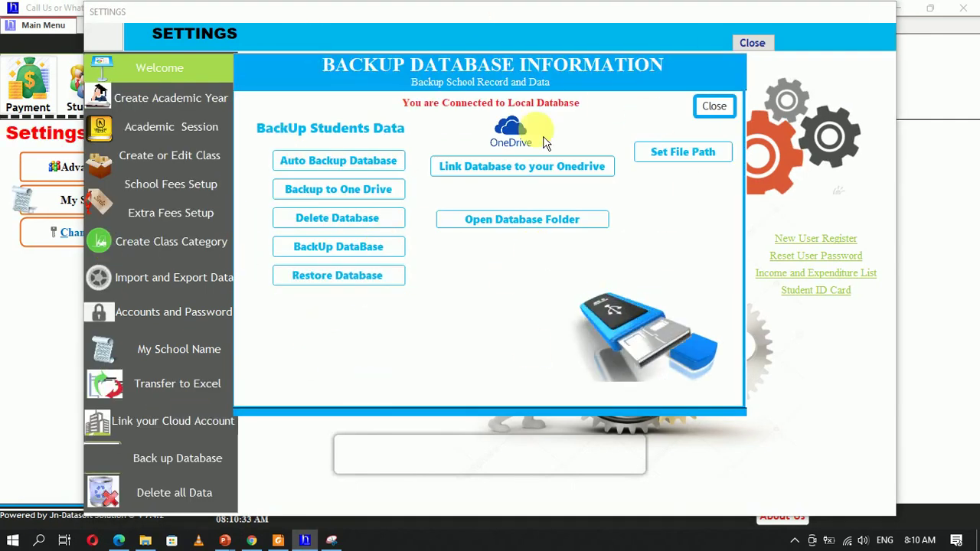
{"action": "left_click", "coordinate": [346, 161]}
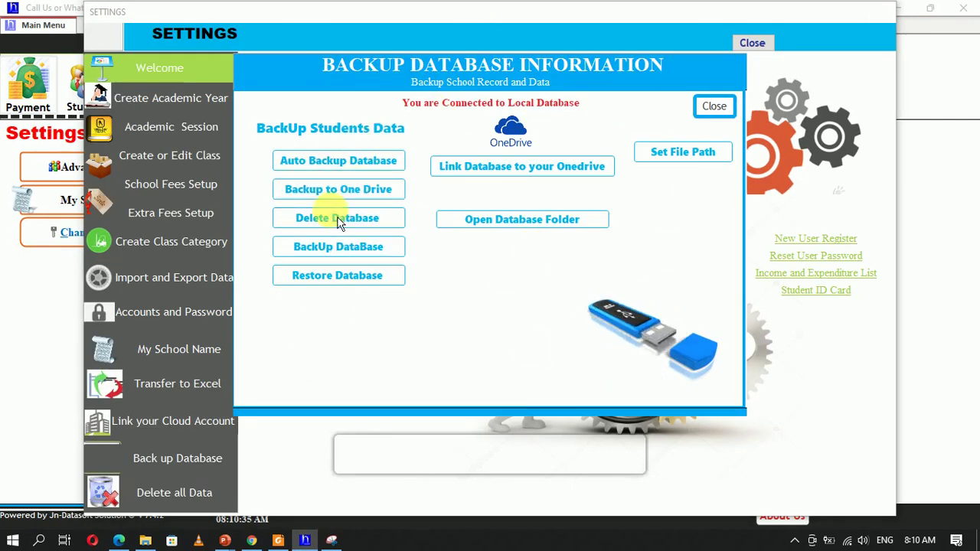
Back up all database information to USB Drive (F:) and dismiss the success message
{"action": "left_click", "coordinate": [353, 259]}
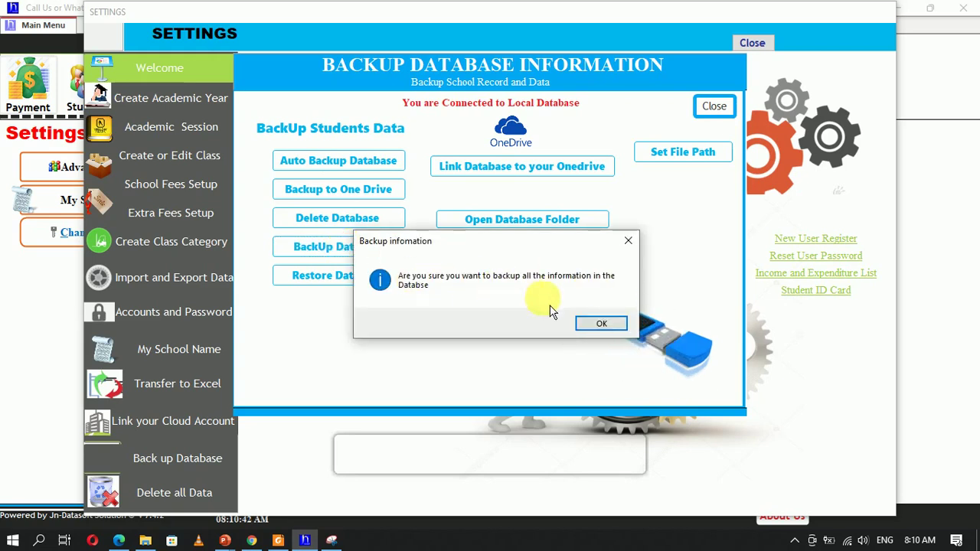
{"action": "left_click", "coordinate": [595, 321]}
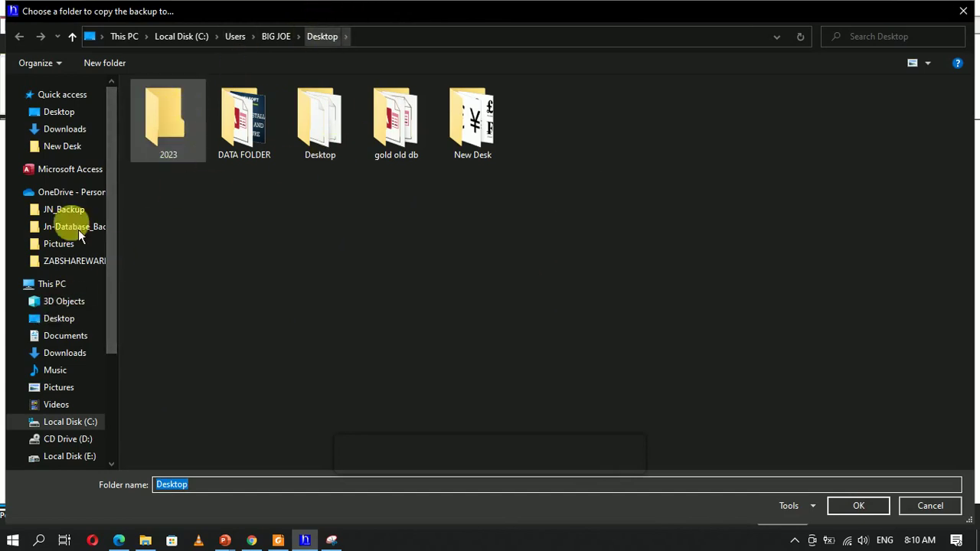
{"action": "left_click", "coordinate": [46, 284]}
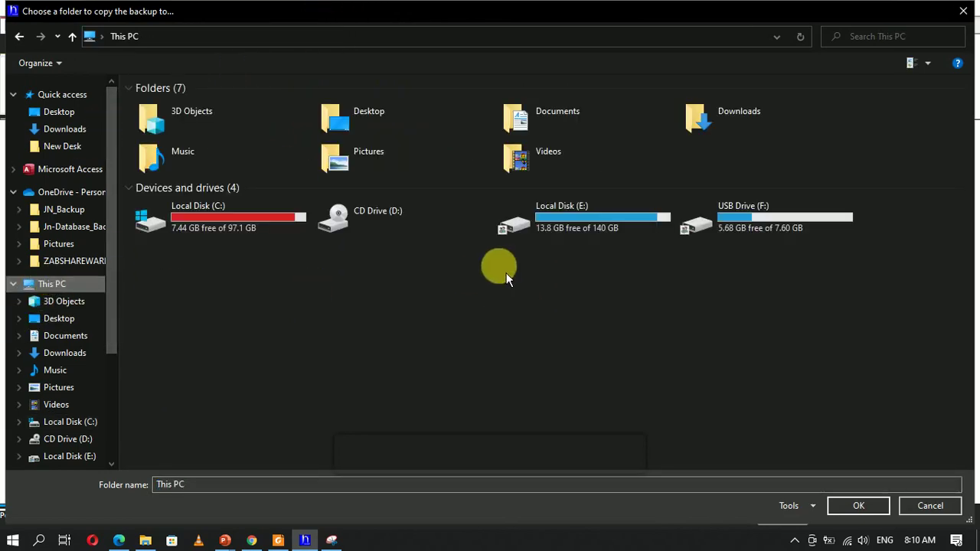
{"action": "double_click", "coordinate": [749, 226]}
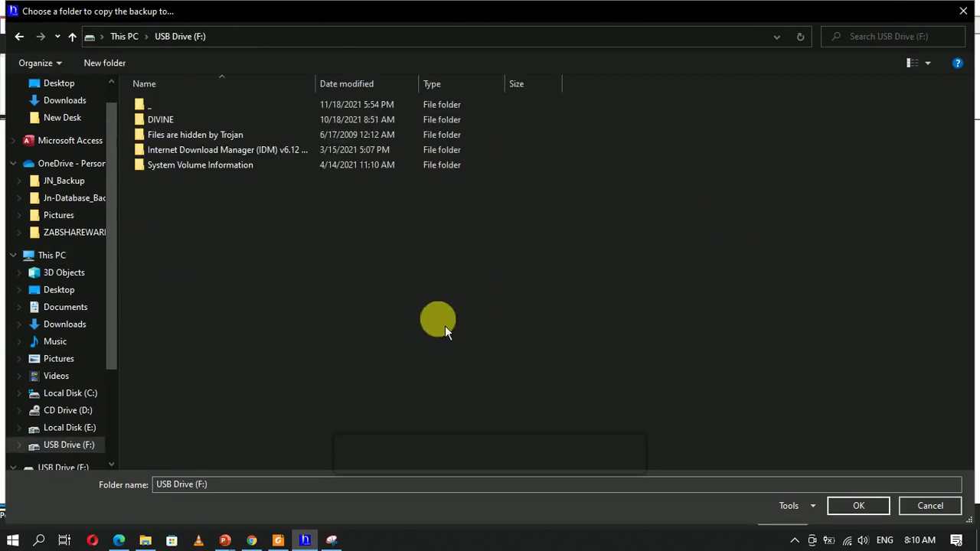
{"action": "left_click", "coordinate": [861, 508]}
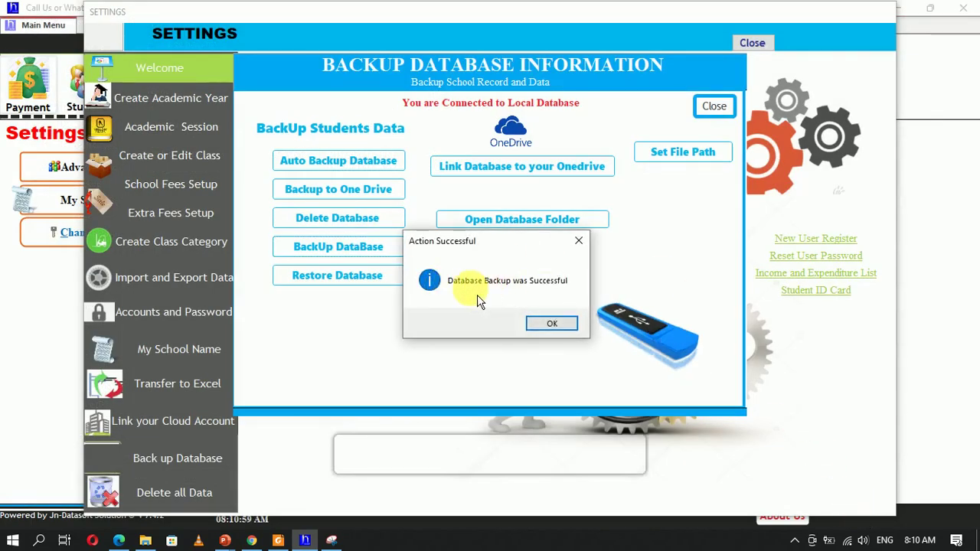
{"action": "left_click", "coordinate": [552, 323]}
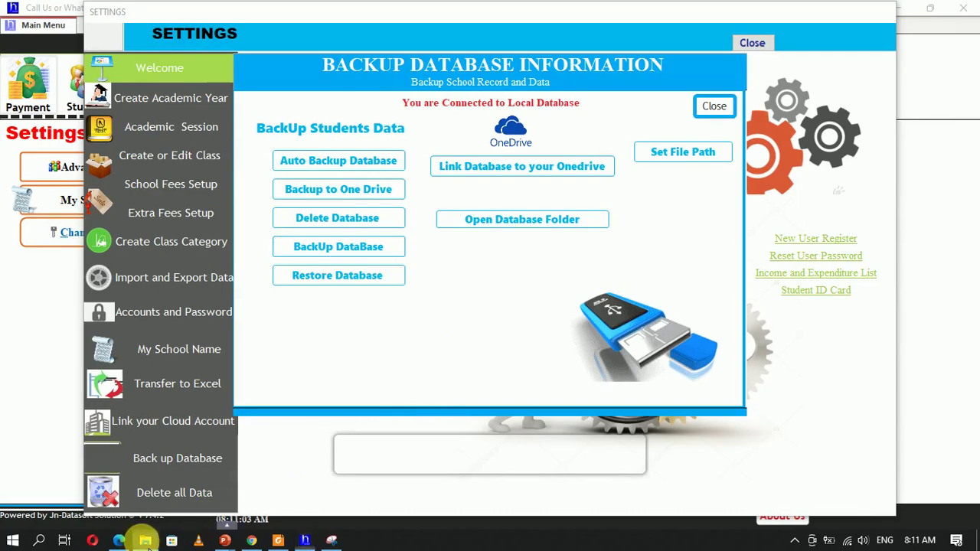
{"action": "left_click", "coordinate": [145, 540]}
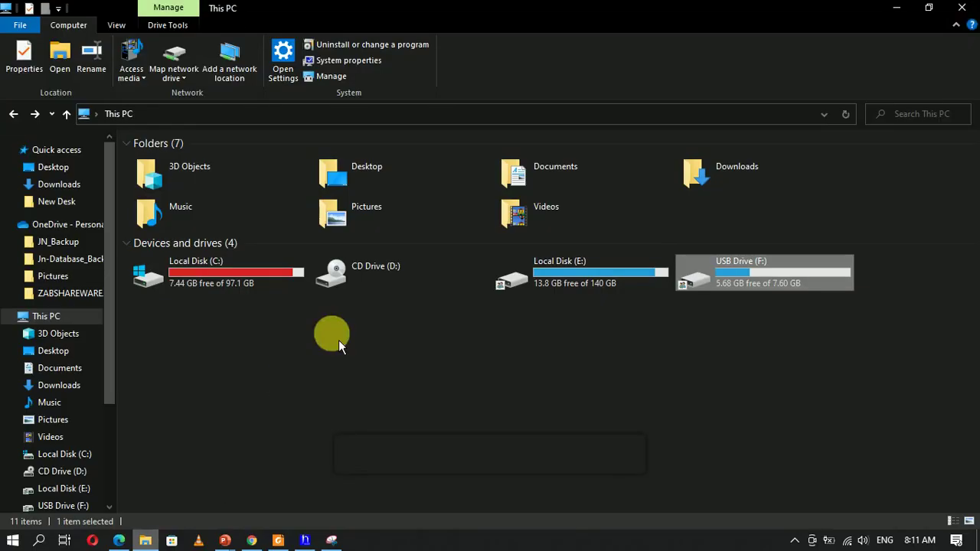
{"action": "double_click", "coordinate": [736, 279]}
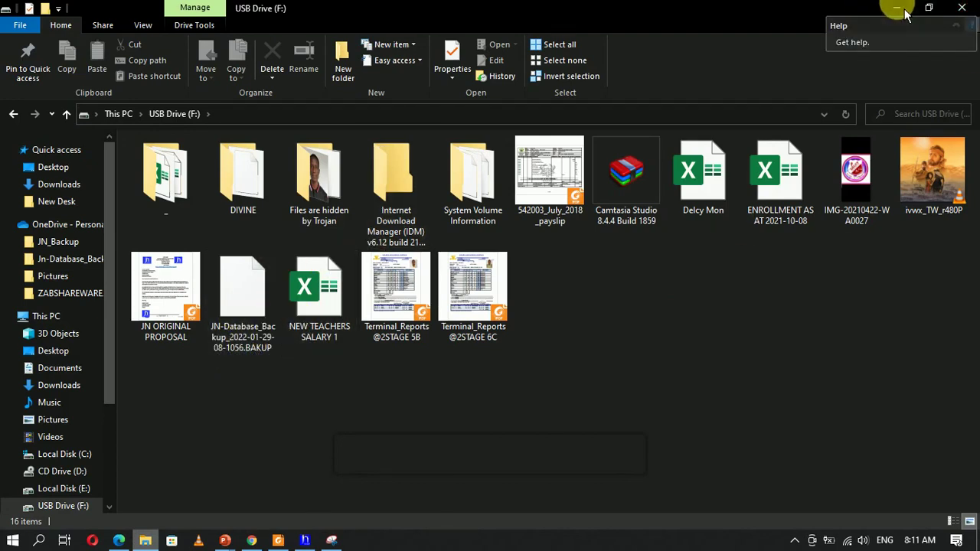
{"action": "left_click", "coordinate": [962, 7]}
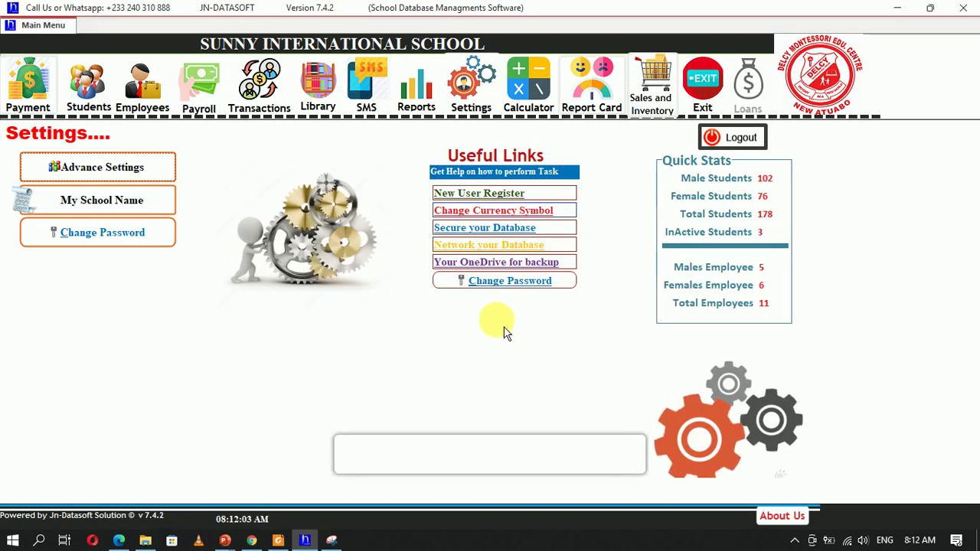
Reopen Advance Settings, then switch to File Explorer's This PC drive list
{"action": "left_click", "coordinate": [471, 84]}
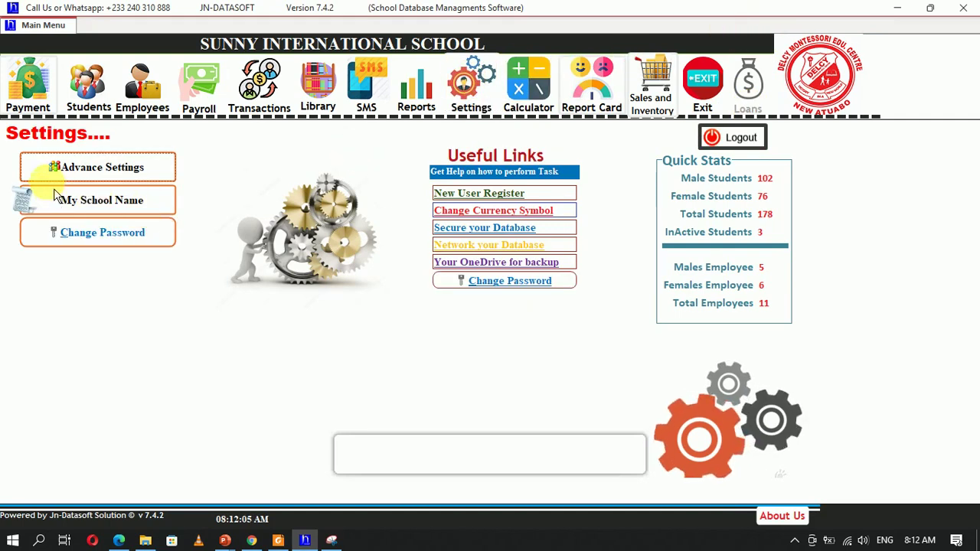
{"action": "left_click", "coordinate": [80, 170]}
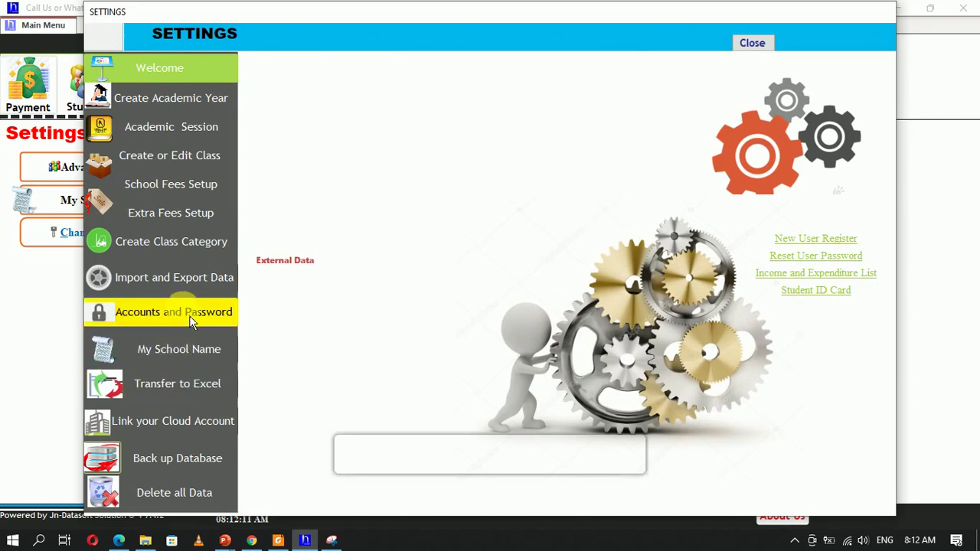
{"action": "mouse_move", "coordinate": [146, 542]}
{"action": "left_click", "coordinate": [134, 471]}
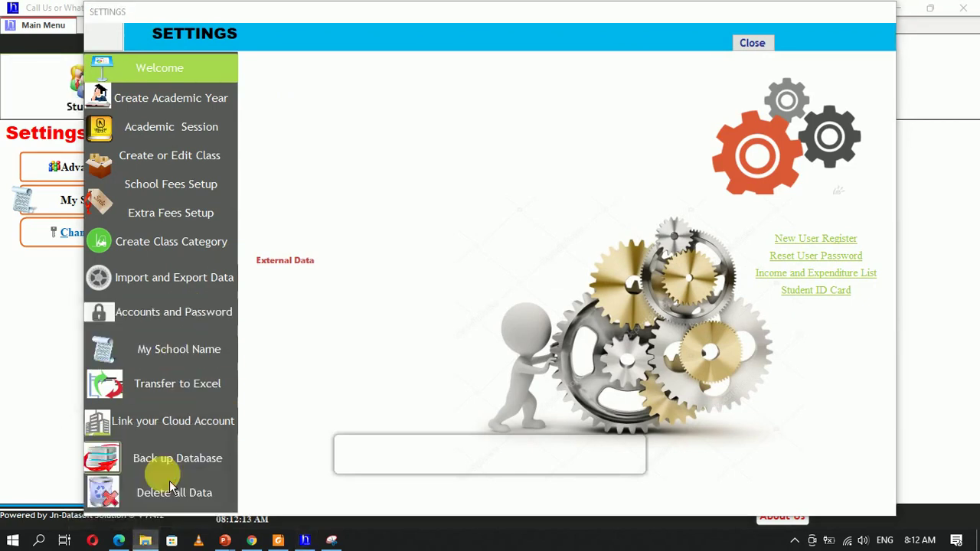
{"action": "left_click", "coordinate": [57, 316]}
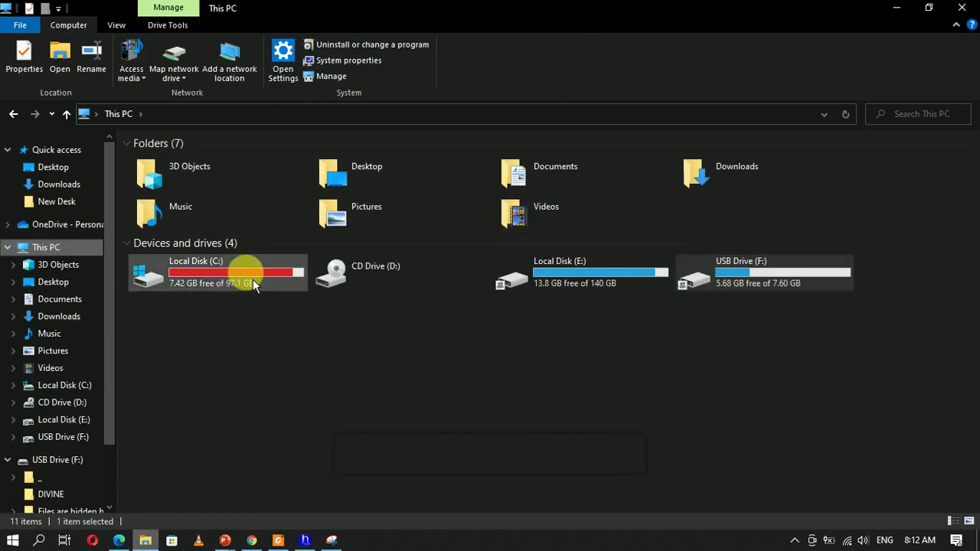
View the four 5,776 KB backup files in C:\Jn-Database_Backups, then close the window
{"action": "double_click", "coordinate": [253, 280]}
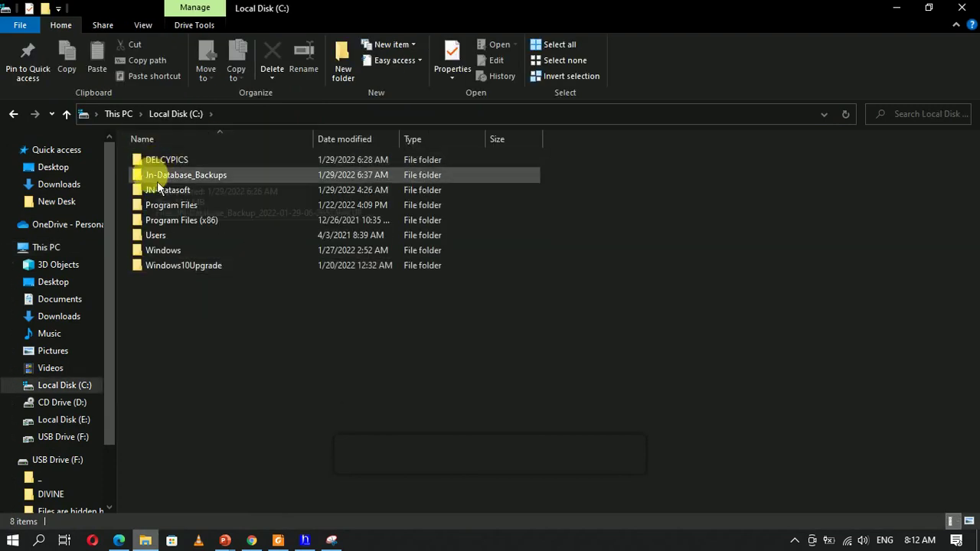
{"action": "double_click", "coordinate": [184, 177]}
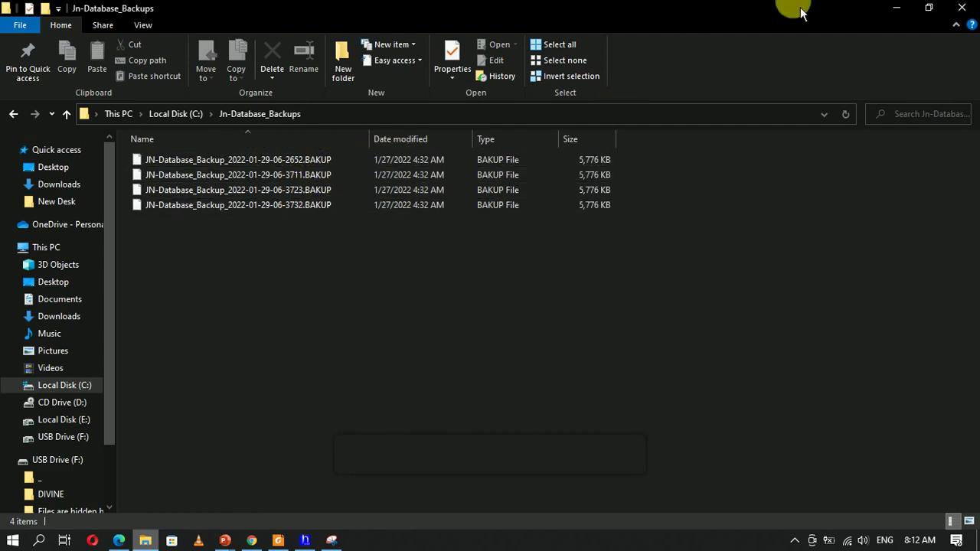
{"action": "left_click", "coordinate": [958, 11]}
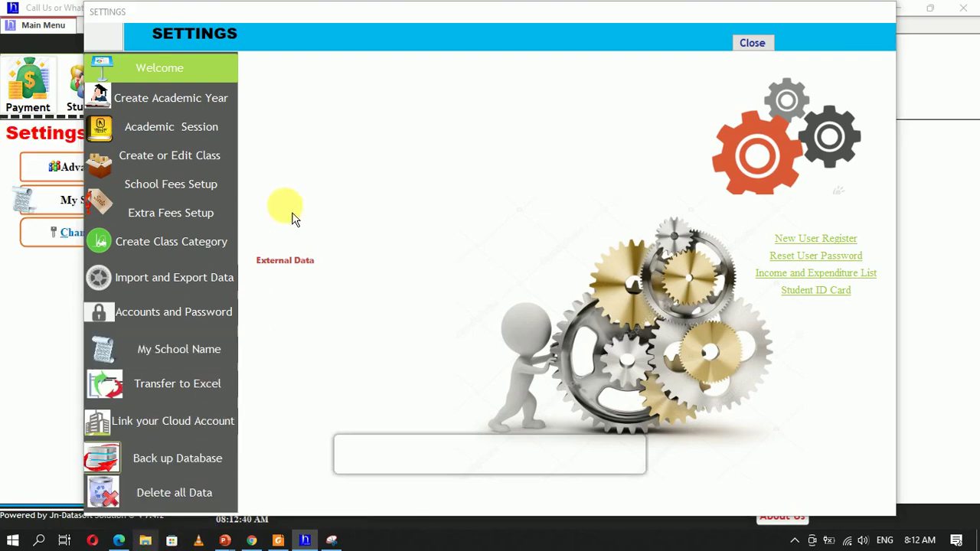
Reopen C:\Jn-Database_Backups, delete all four old BAKUP files, and close the folder
{"action": "left_click", "coordinate": [298, 266]}
{"action": "left_click", "coordinate": [13, 247]}
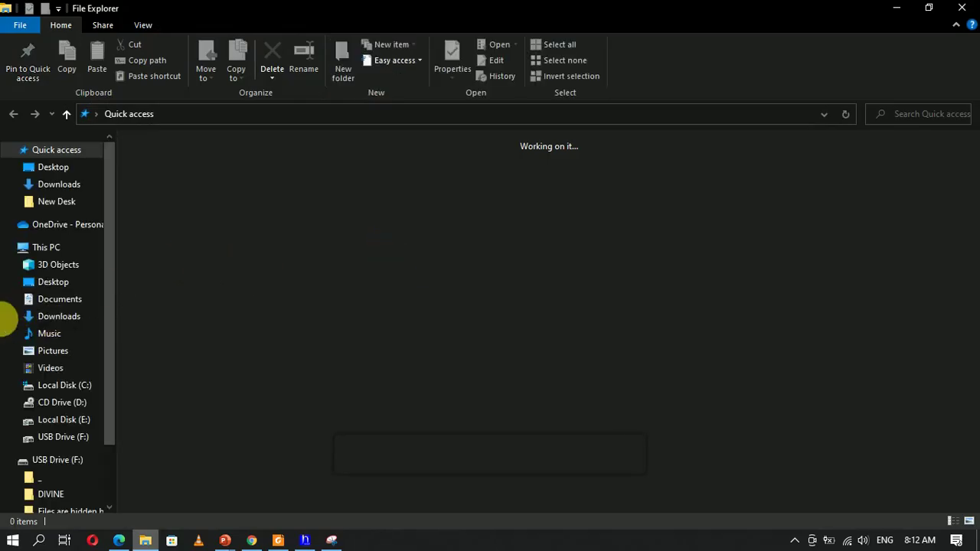
{"action": "left_click", "coordinate": [64, 385]}
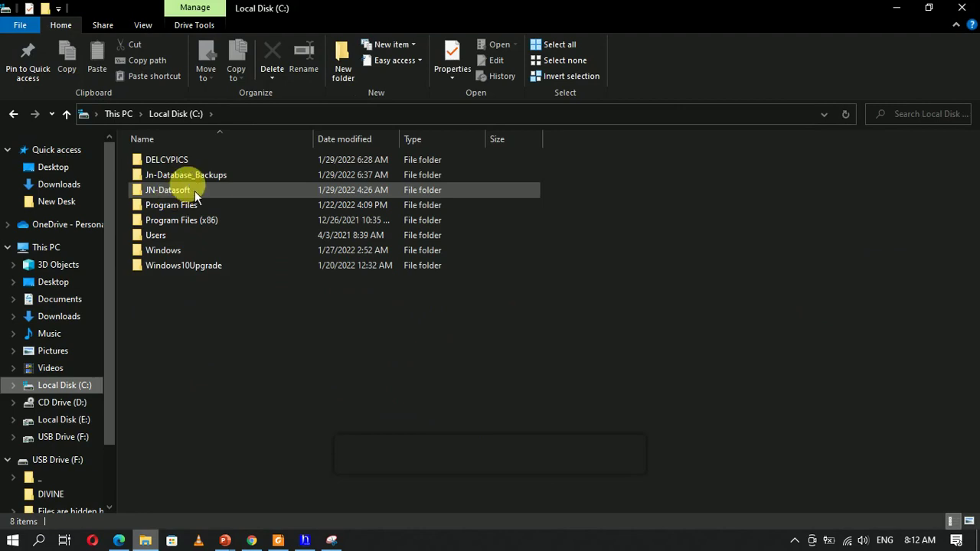
{"action": "double_click", "coordinate": [201, 176]}
{"action": "left_click_drag", "start_coordinate": [211, 240], "coordinate": [327, 131]}
{"action": "key", "text": "Delete"}
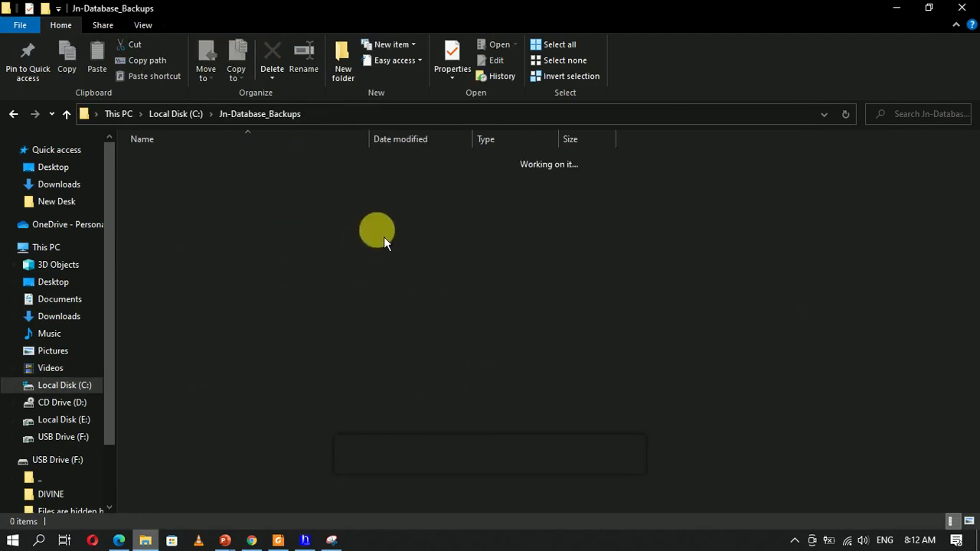
{"action": "left_click", "coordinate": [961, 8]}
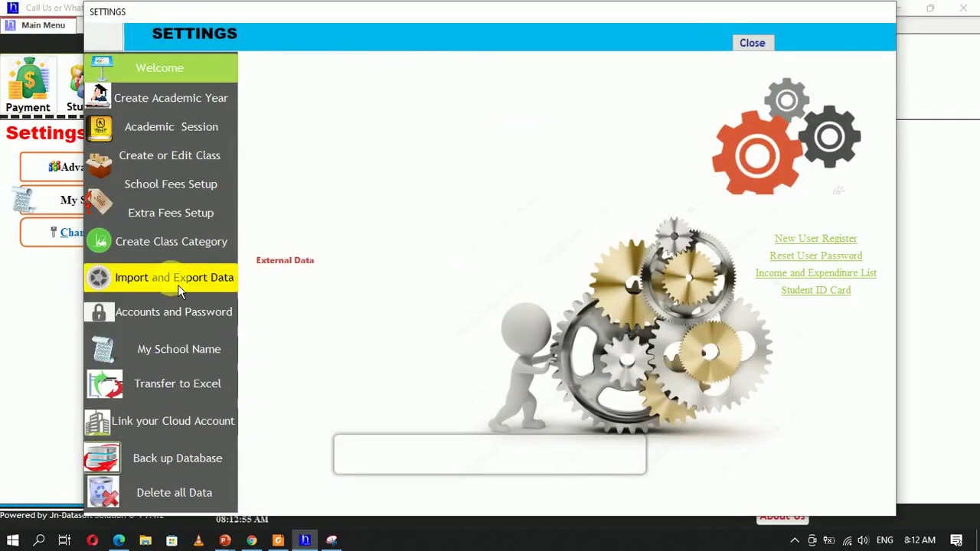
Open Back up Database from the Settings menu to show backup and restore options
{"action": "left_click", "coordinate": [168, 466]}
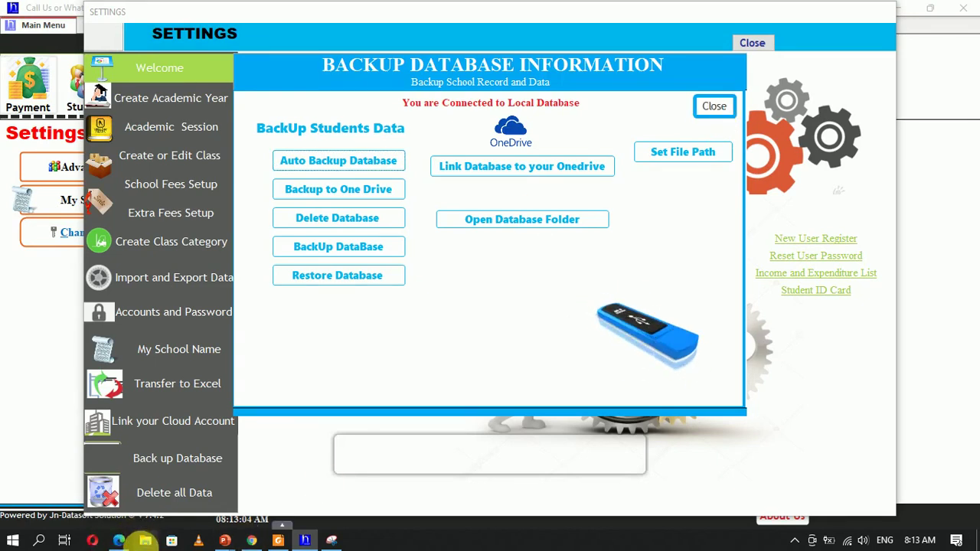
{"action": "left_click", "coordinate": [153, 542]}
{"action": "left_click", "coordinate": [27, 249]}
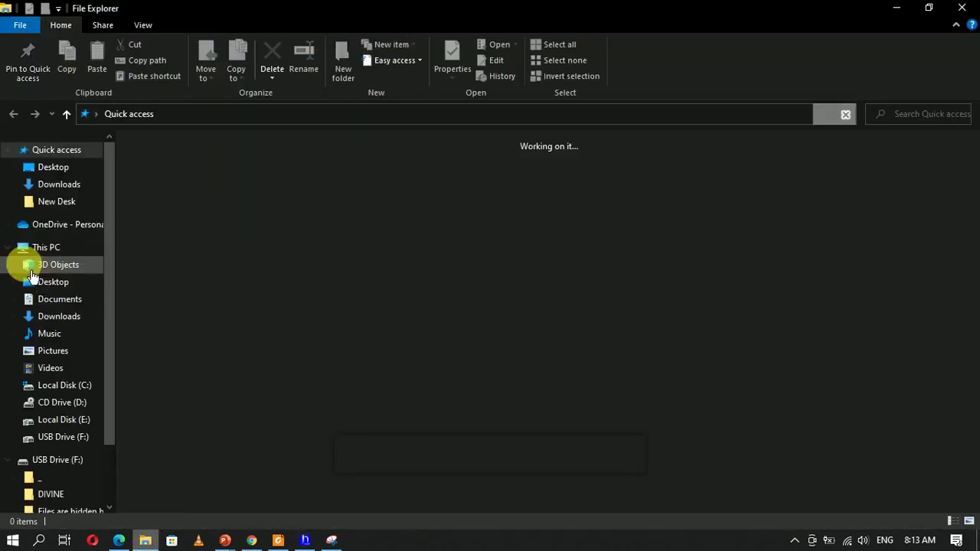
{"action": "left_click", "coordinate": [64, 249]}
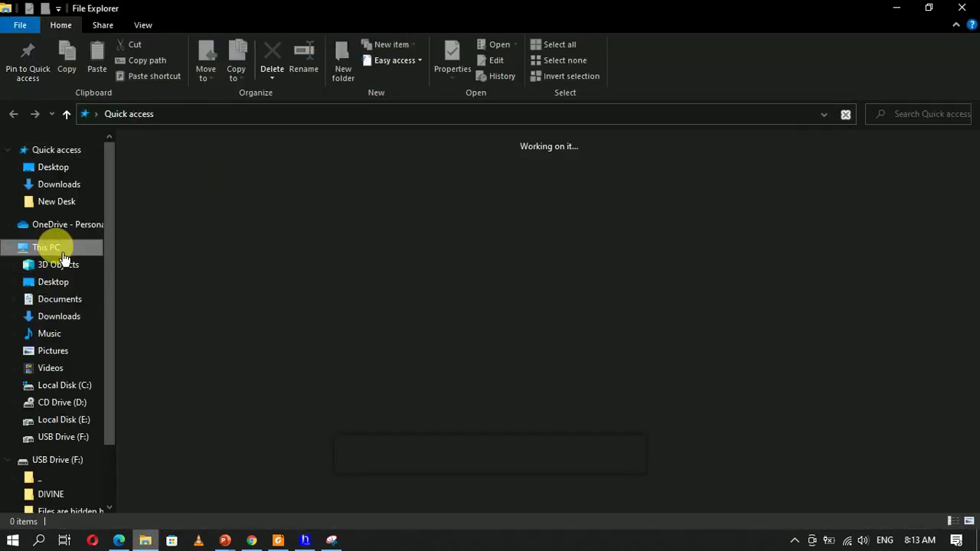
{"action": "left_click", "coordinate": [61, 402]}
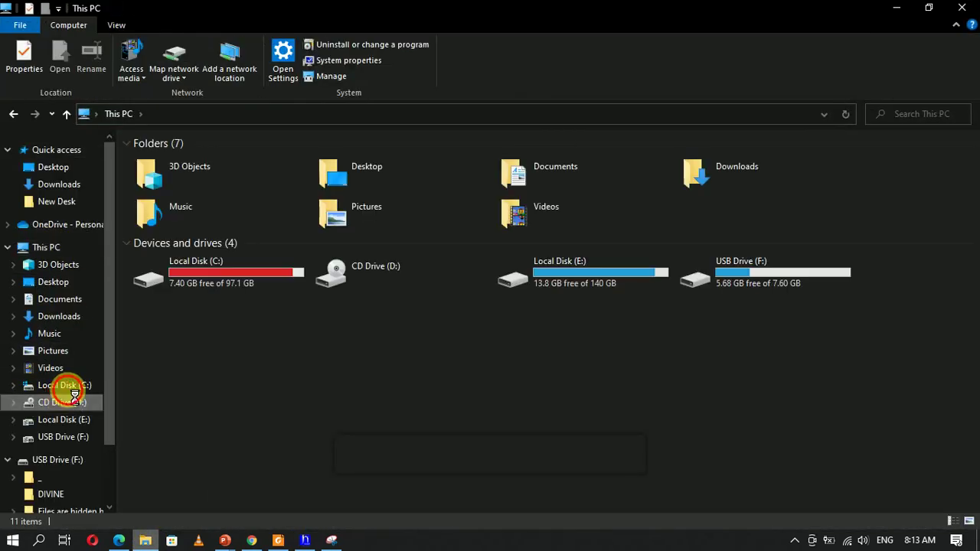
{"action": "key", "text": "Escape"}
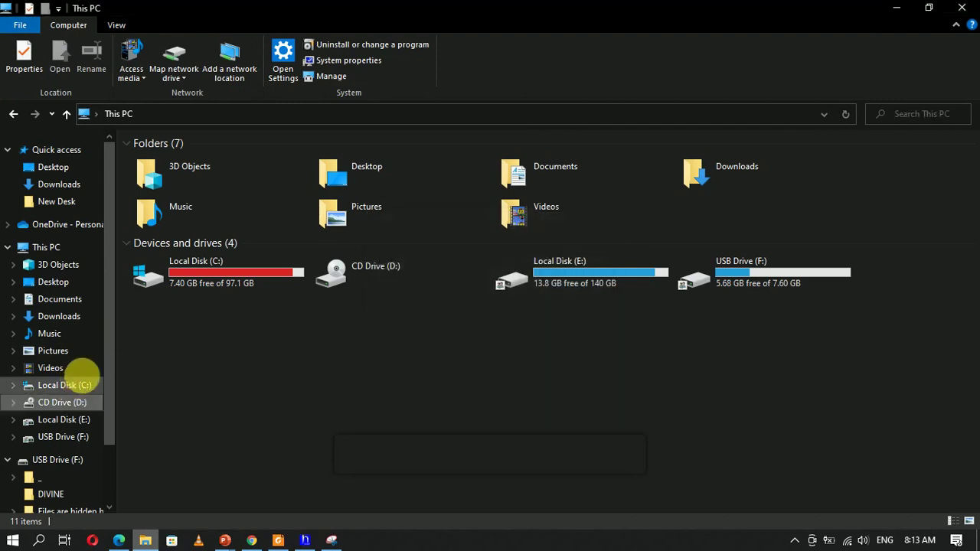
{"action": "left_click", "coordinate": [208, 282]}
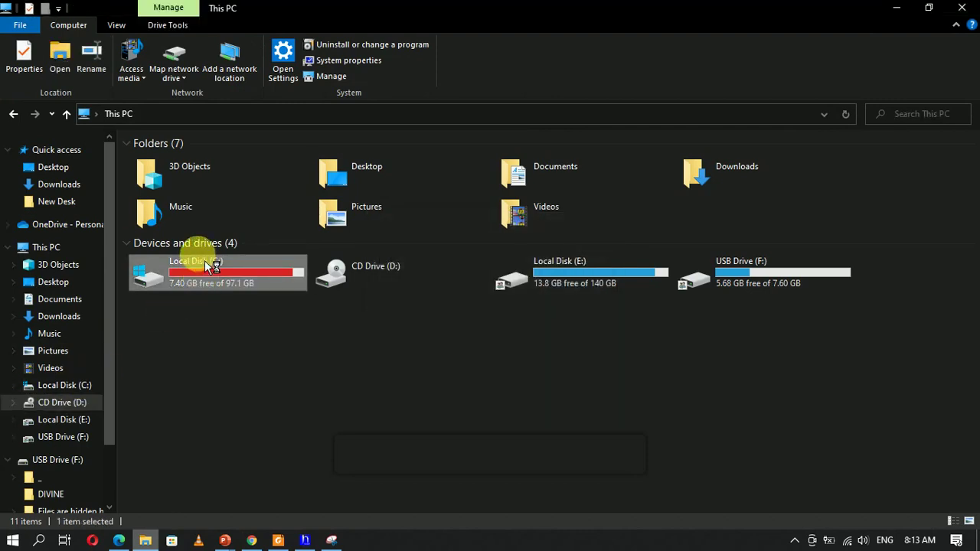
{"action": "double_click", "coordinate": [204, 262]}
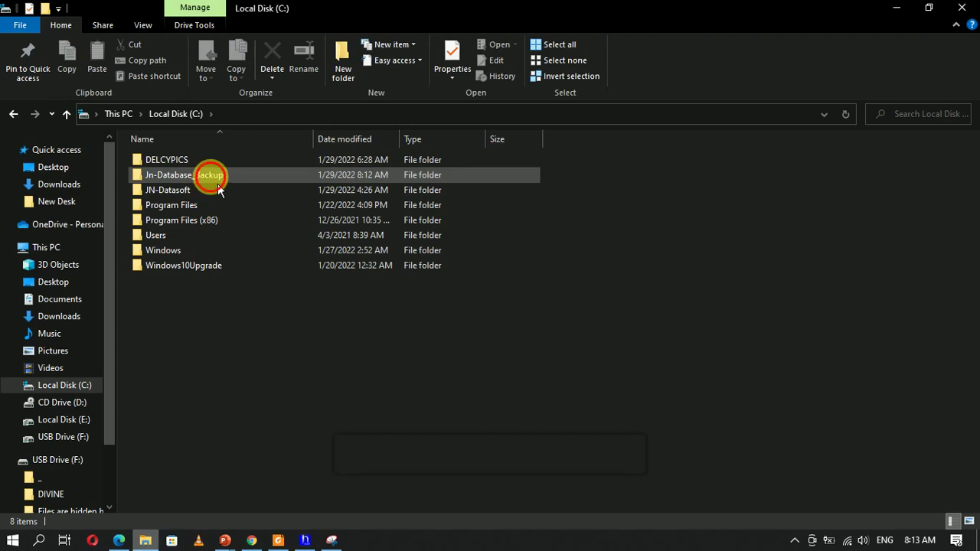
{"action": "double_click", "coordinate": [217, 183]}
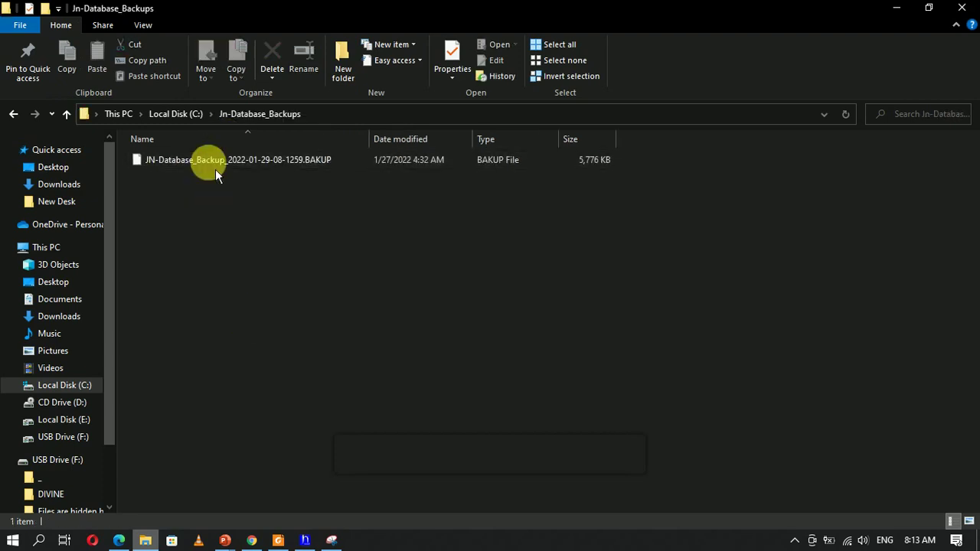
{"action": "left_click", "coordinate": [969, 9]}
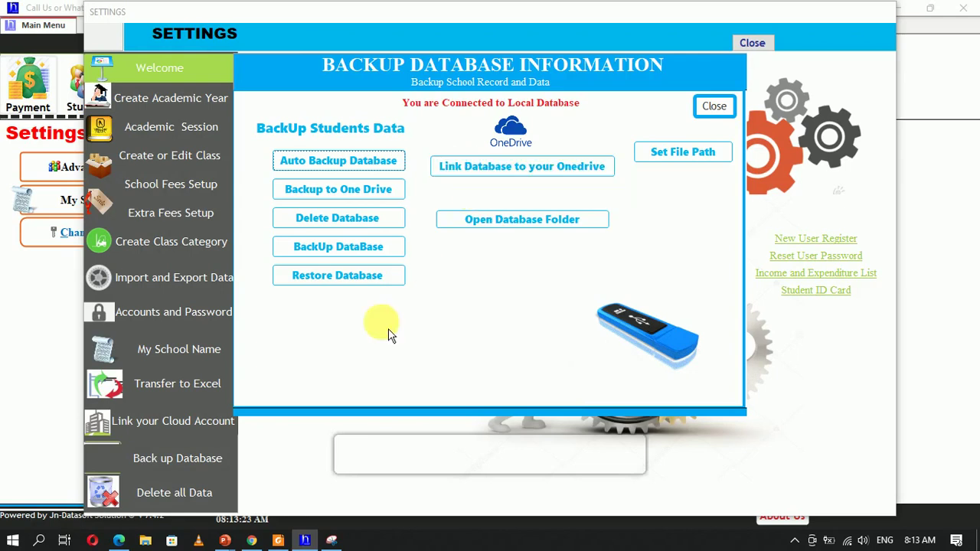
Open Set File Path and select the backups path box, currently C:\Jn-Database_Backups
{"action": "left_click", "coordinate": [689, 153]}
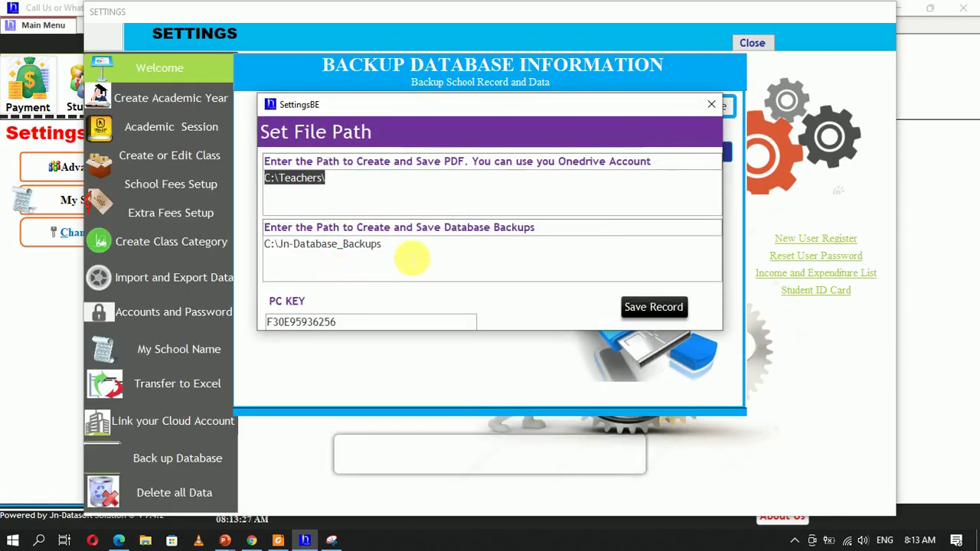
{"action": "left_click", "coordinate": [412, 260]}
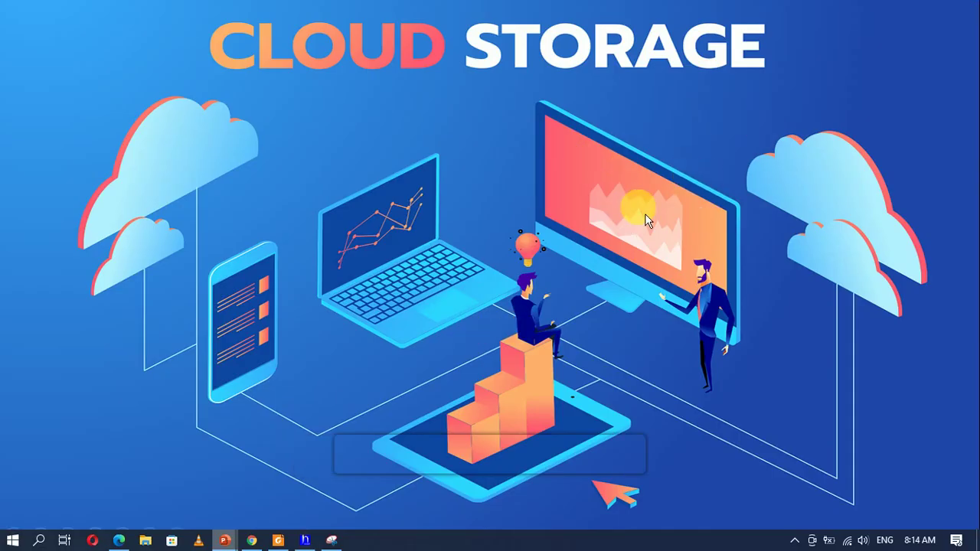
Advance the slideshow to 'What's OneDrive?', then switch to Chrome's 'create a microsoft account' search
{"action": "mouse_move", "coordinate": [635, 238]}
{"action": "left_mouse_down"}
{"action": "mouse_move", "coordinate": [622, 295]}
{"action": "mouse_move", "coordinate": [631, 315]}
{"action": "mouse_move", "coordinate": [631, 305]}
{"action": "mouse_move", "coordinate": [617, 310]}
{"action": "left_mouse_up"}
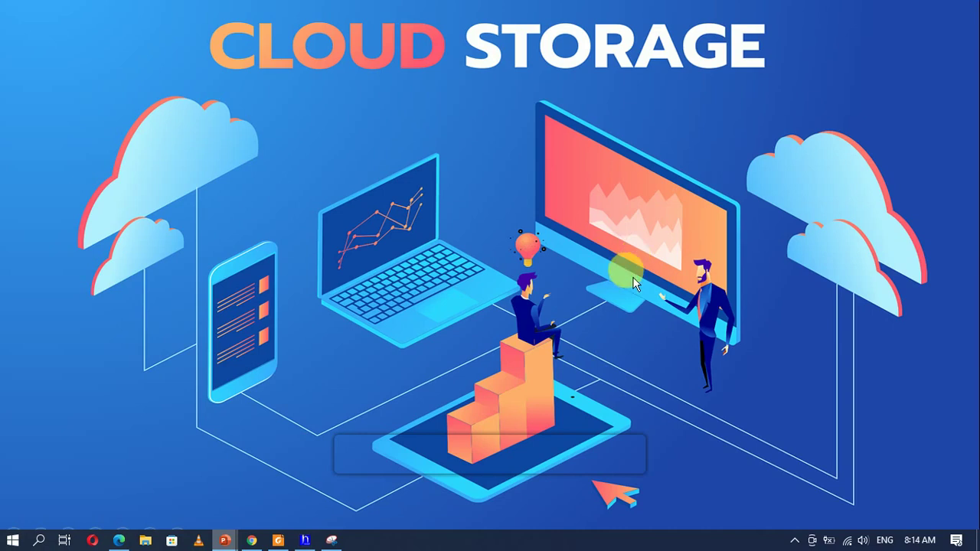
{"action": "left_click", "coordinate": [633, 276]}
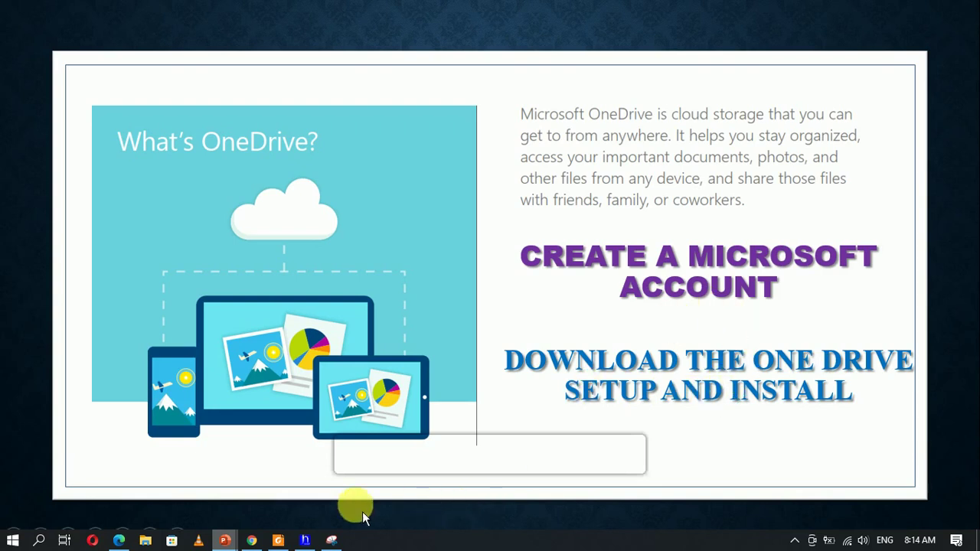
{"action": "left_click", "coordinate": [251, 540]}
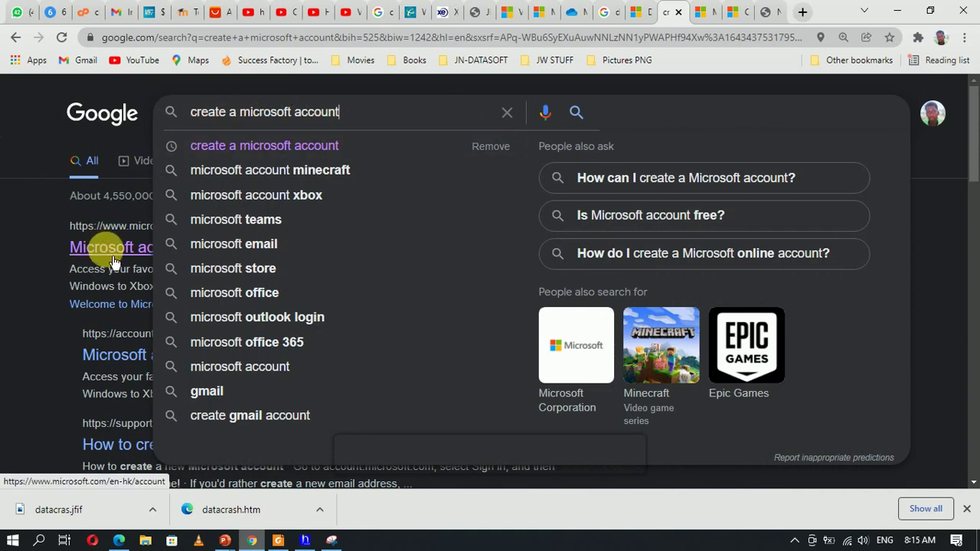
Look over the Microsoft account and sign-up tabs, then switch to the OneDrive My files page
{"action": "left_click", "coordinate": [698, 12]}
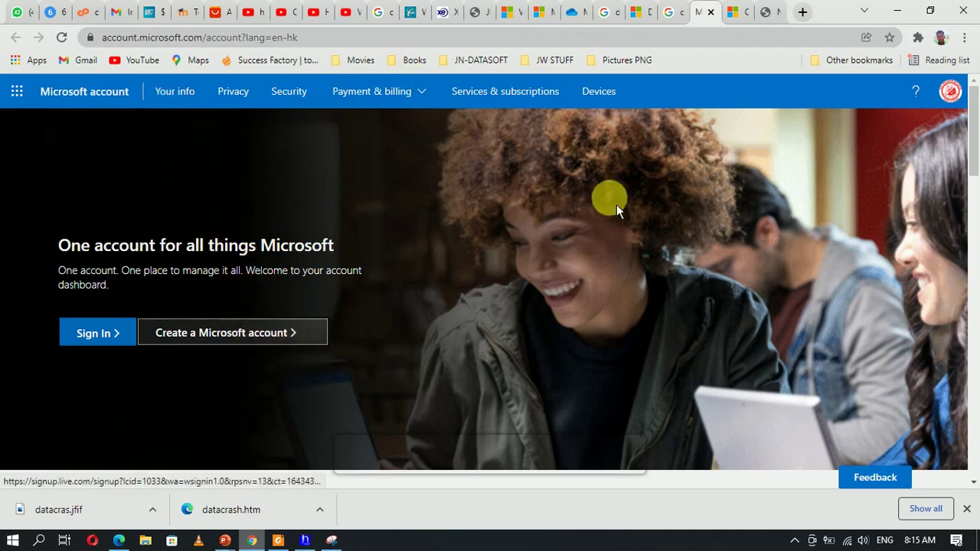
{"action": "left_click", "coordinate": [732, 9]}
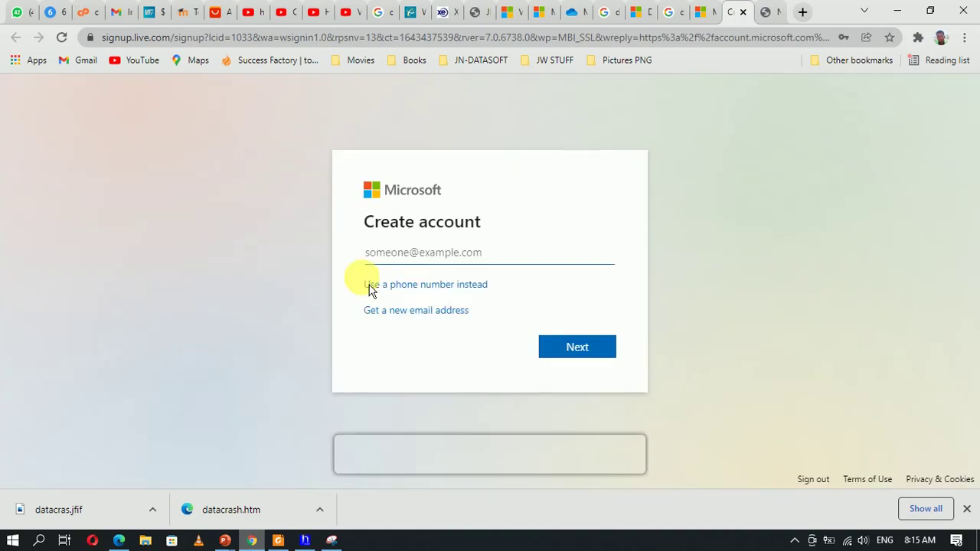
{"action": "left_click", "coordinate": [433, 256]}
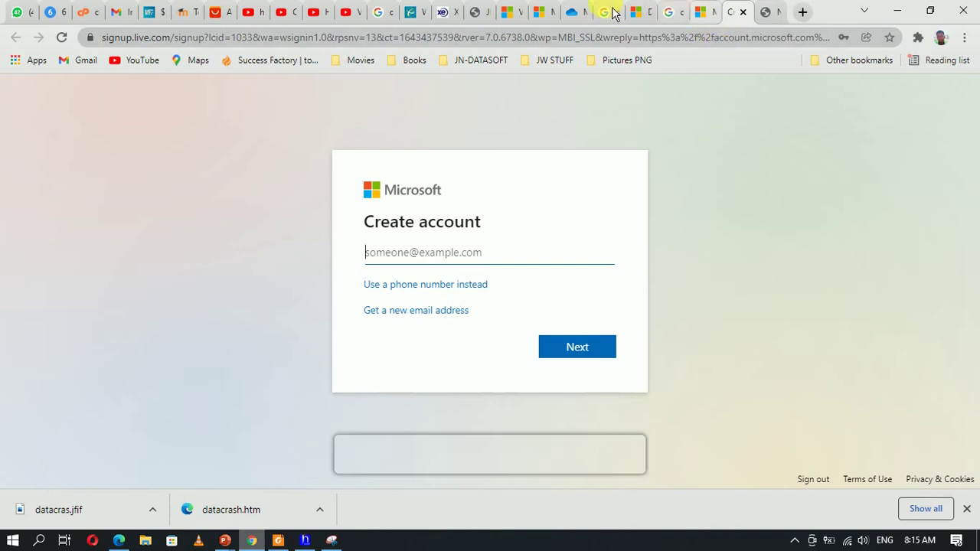
{"action": "left_click", "coordinate": [570, 11]}
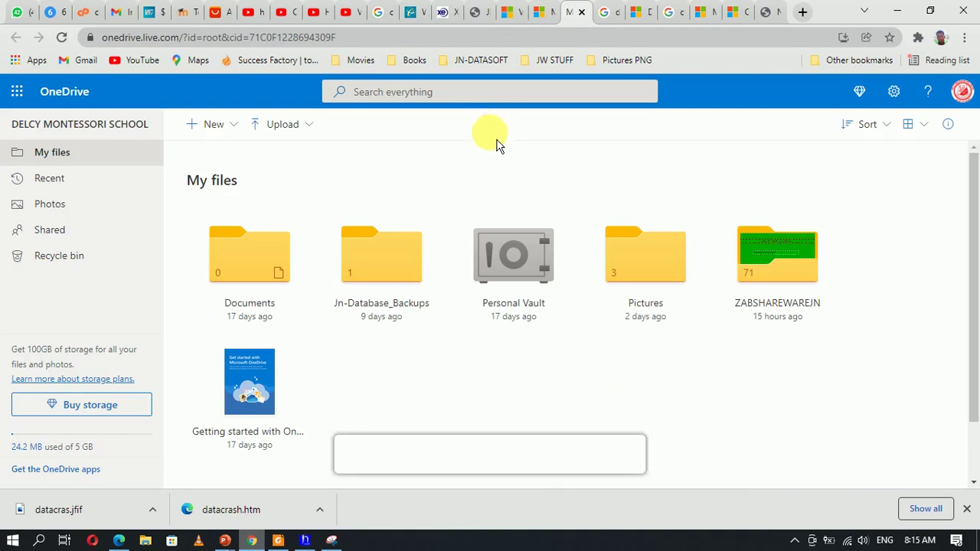
View the OneDrive sign-in help video and Download OneDrive page, then return to JN-Datasoft
{"action": "left_click", "coordinate": [524, 18]}
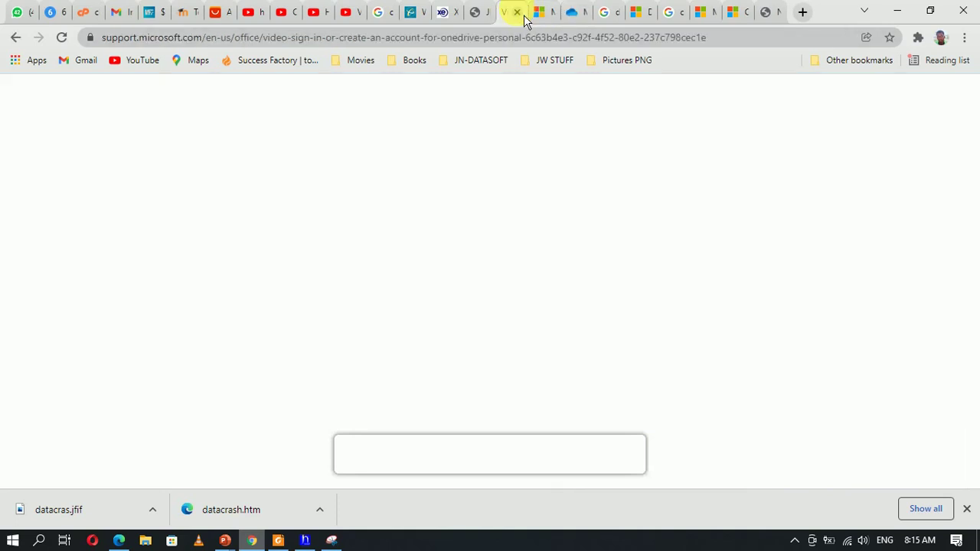
{"action": "scroll", "coordinate": [502, 212], "scroll_direction": "up", "scroll_amount": 3}
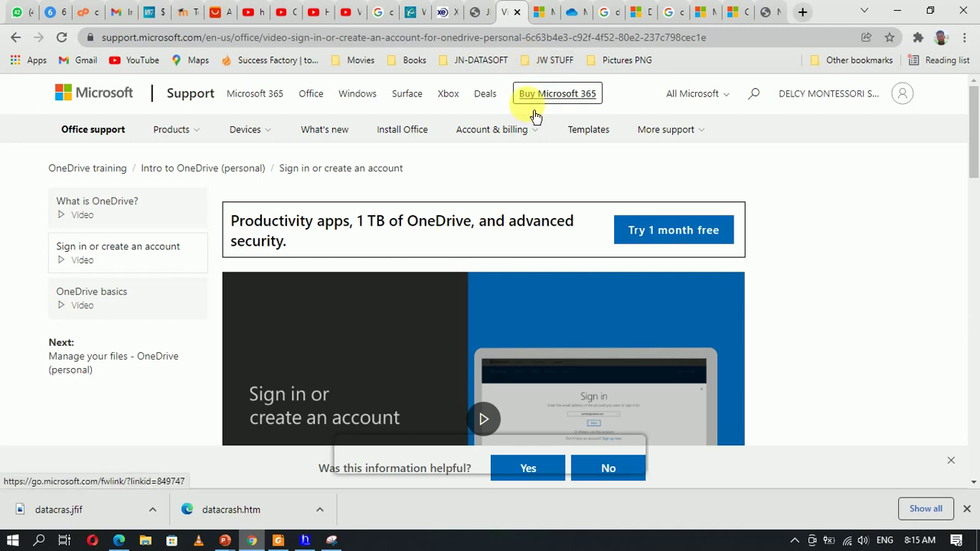
{"action": "left_click", "coordinate": [549, 26]}
{"action": "left_click", "coordinate": [597, 28]}
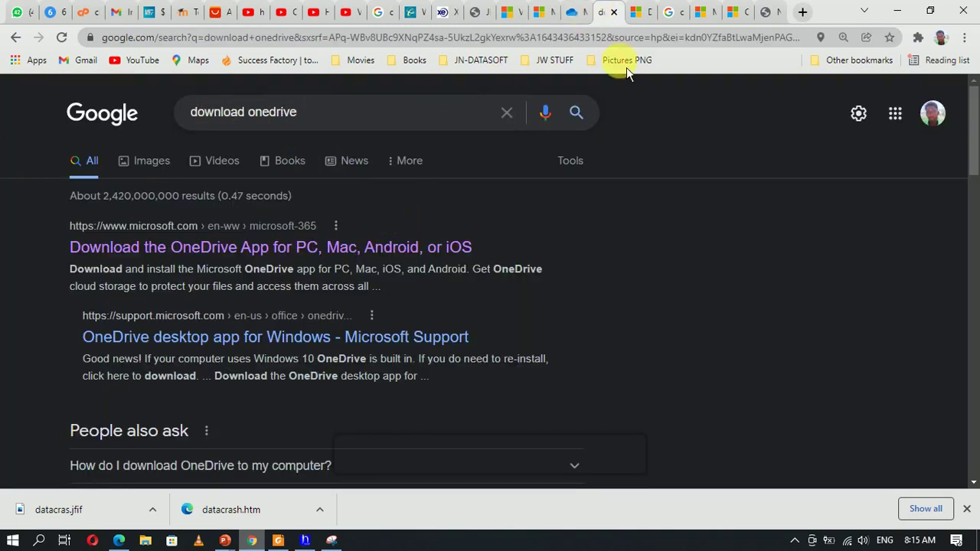
{"action": "left_click", "coordinate": [640, 13]}
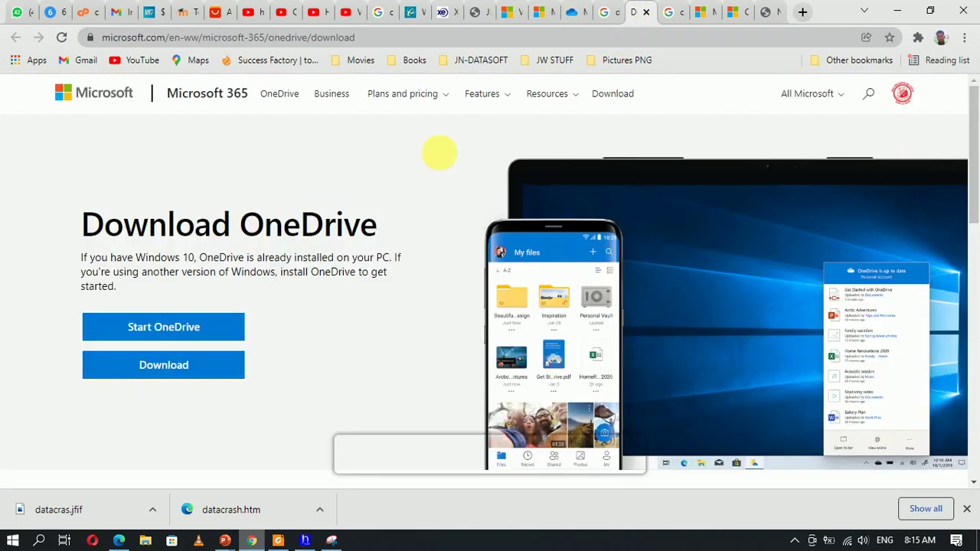
{"action": "left_click", "coordinate": [181, 367]}
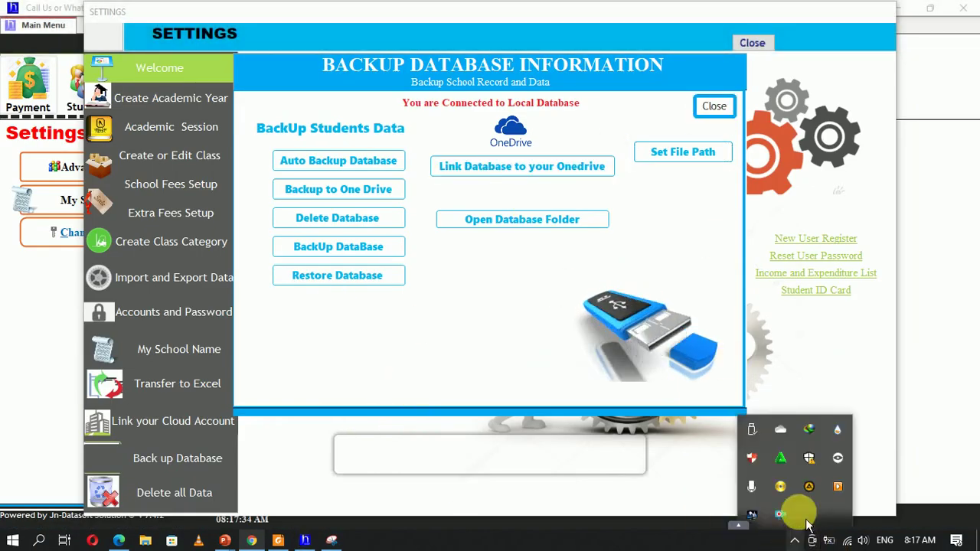
Check the OneDrive status panel from the system tray, then open JN-Datasoft's Set File Path settings
{"action": "left_click", "coordinate": [795, 541]}
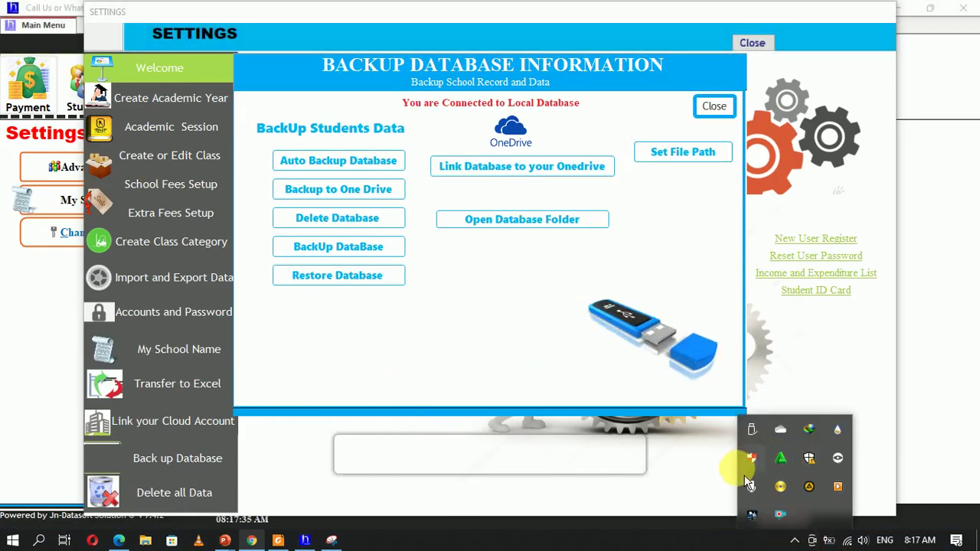
{"action": "left_click", "coordinate": [789, 443]}
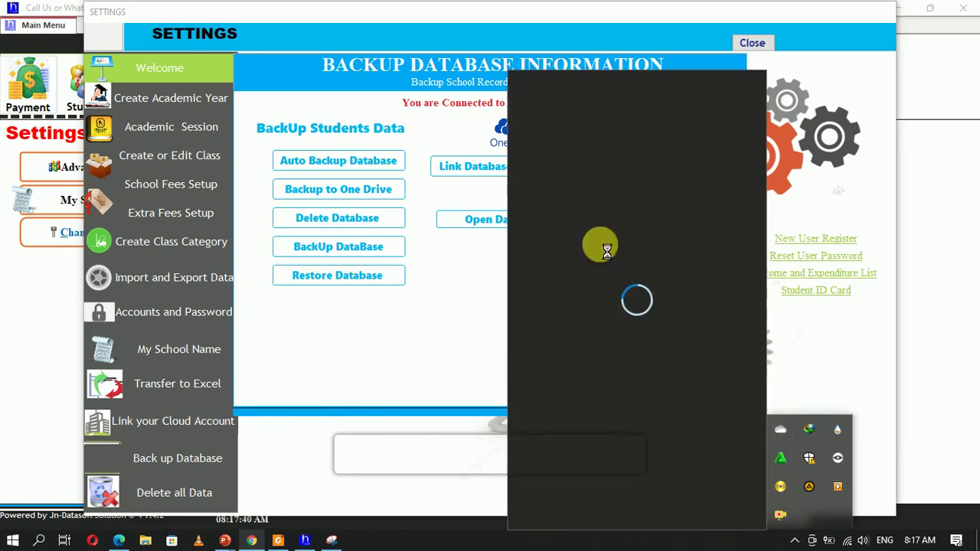
{"action": "left_click", "coordinate": [787, 436]}
{"action": "left_click", "coordinate": [786, 437]}
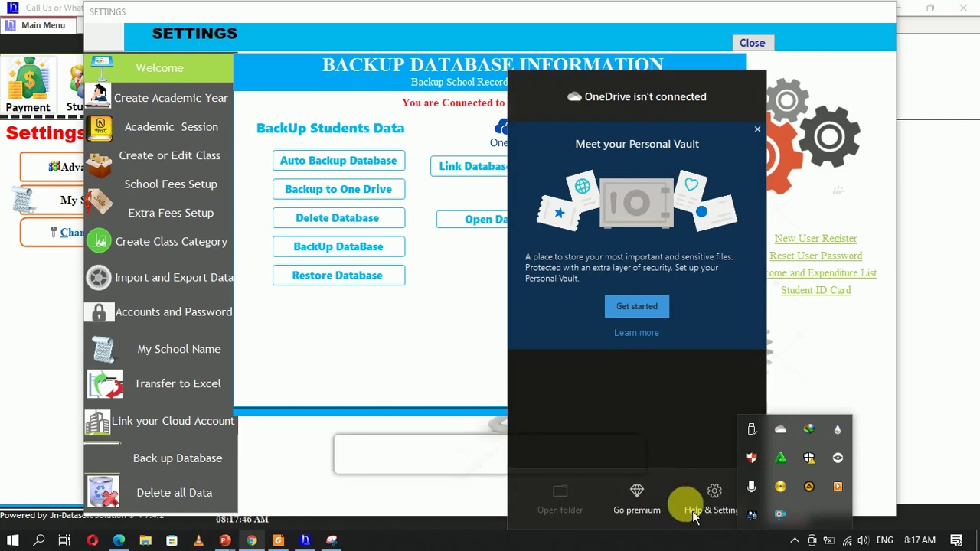
{"action": "left_click", "coordinate": [404, 525]}
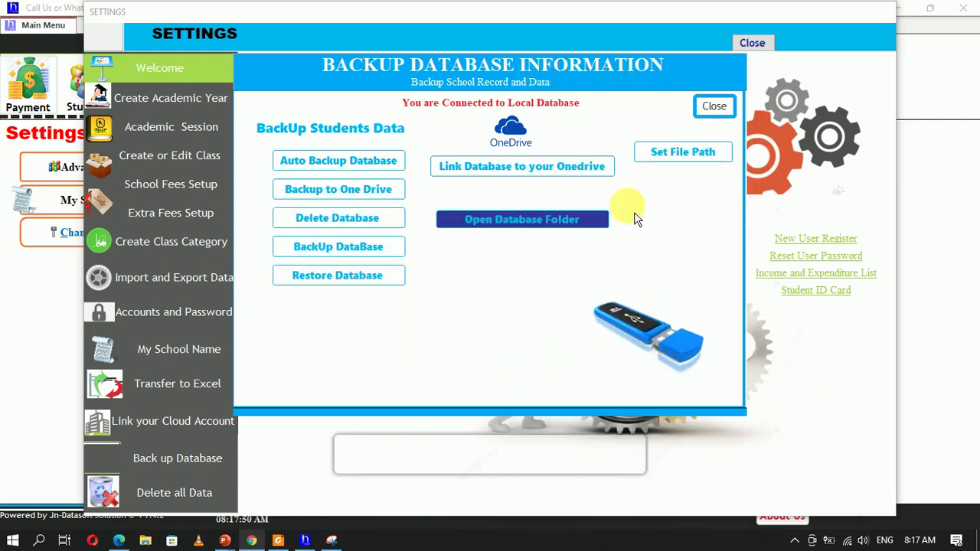
{"action": "left_click", "coordinate": [682, 157]}
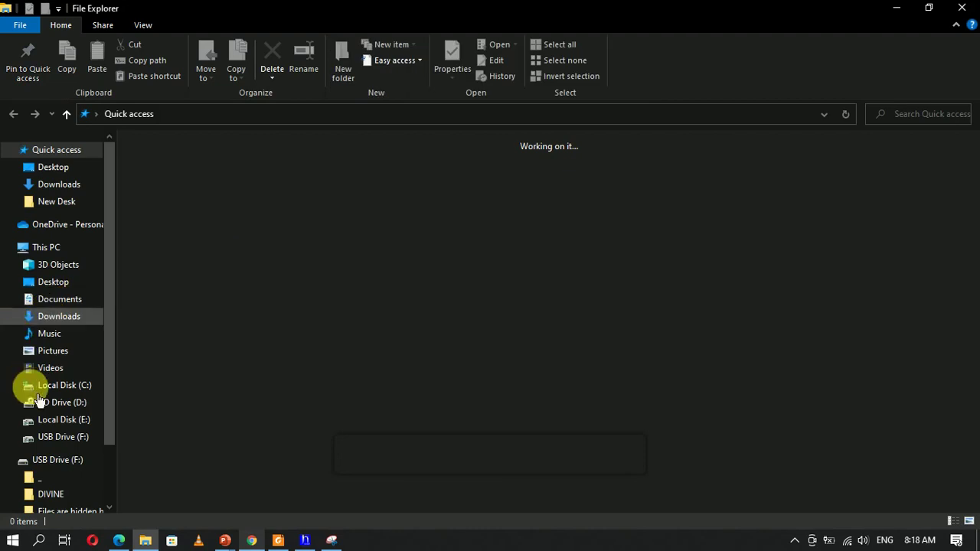
Go through This PC to the OneDrive - Personal folder in File Explorer
{"action": "left_click", "coordinate": [39, 246]}
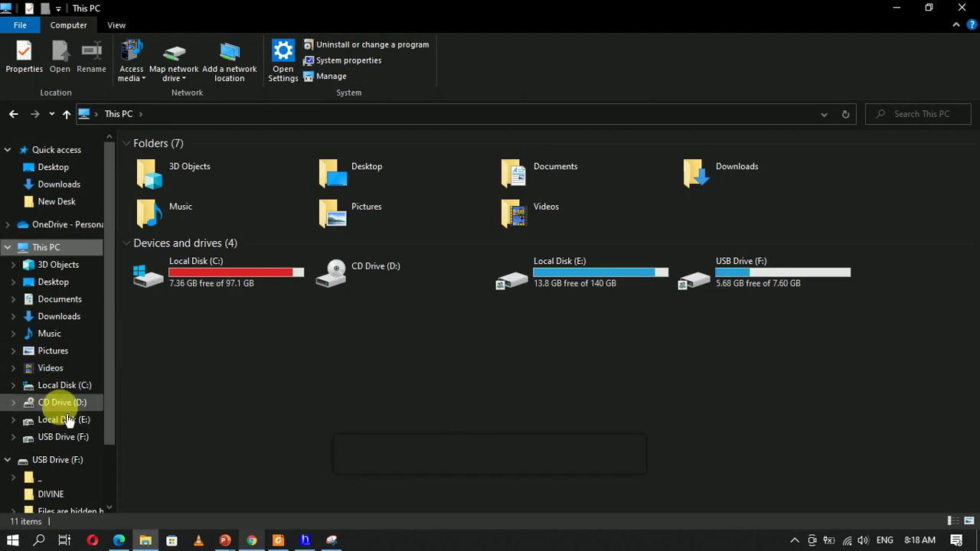
{"action": "left_click", "coordinate": [64, 228]}
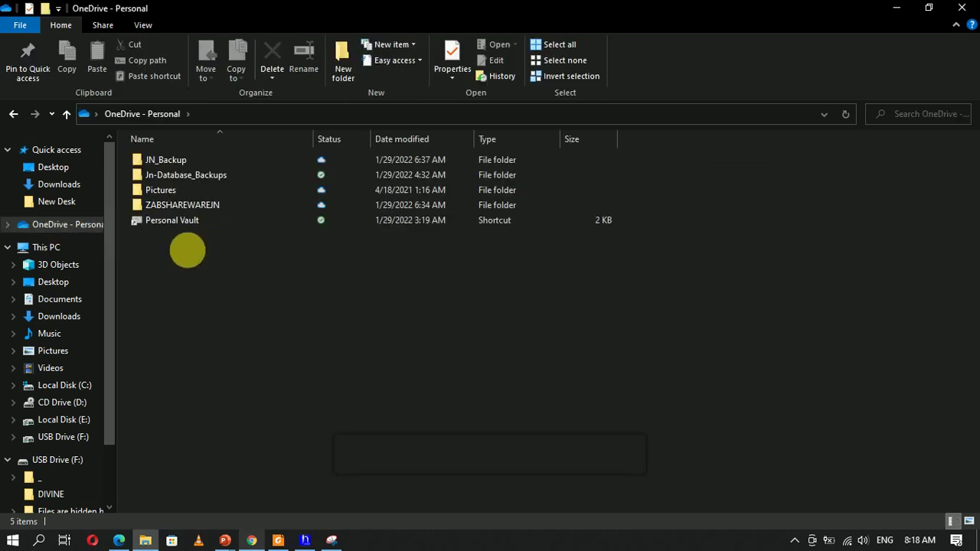
Add a new folder named 'MY JN DATABASE BACKUP' under OneDrive - Personal and open it
{"action": "right_click", "coordinate": [216, 327]}
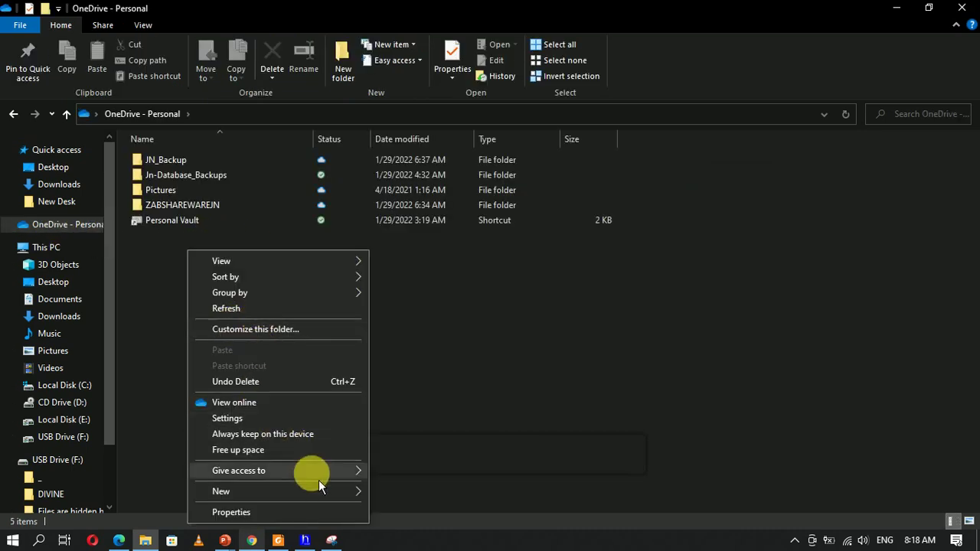
{"action": "mouse_move", "coordinate": [337, 494]}
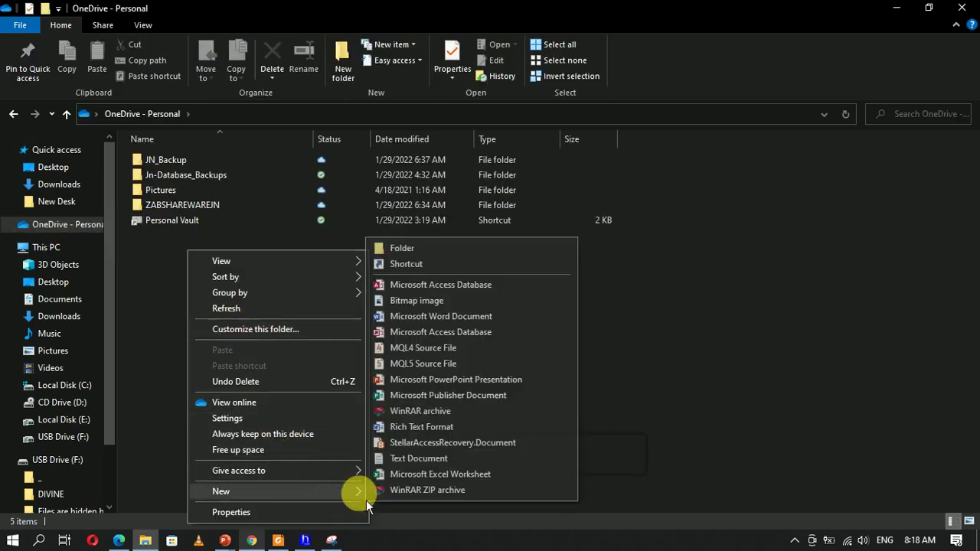
{"action": "left_click", "coordinate": [445, 251]}
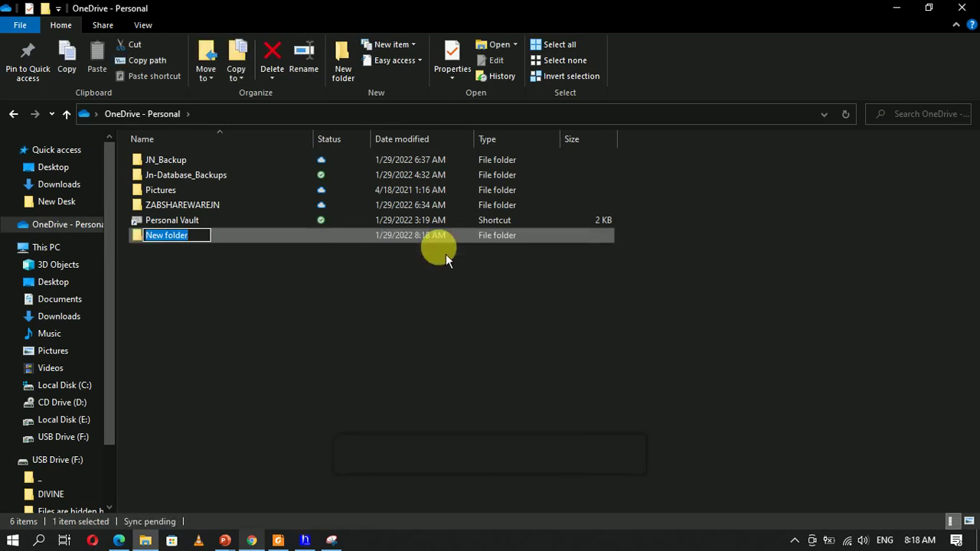
{"action": "type", "text": "my"}
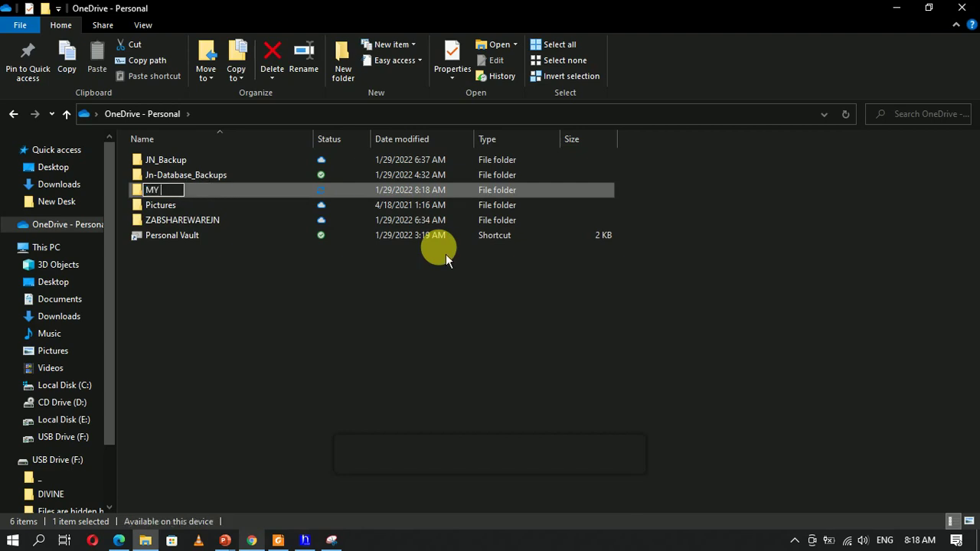
{"action": "type", "text": "JN DATABASE BACKUP"}
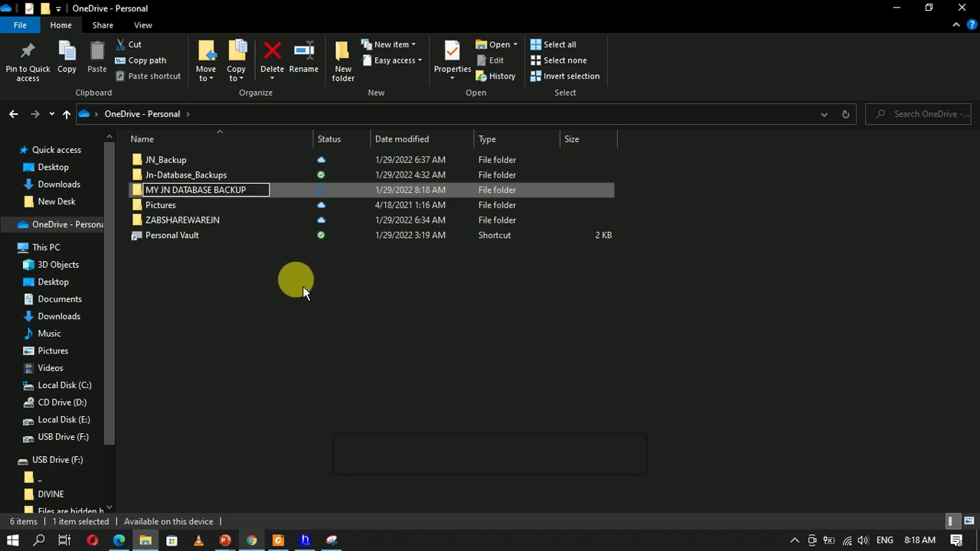
{"action": "key", "text": "Return"}
{"action": "double_click", "coordinate": [258, 192]}
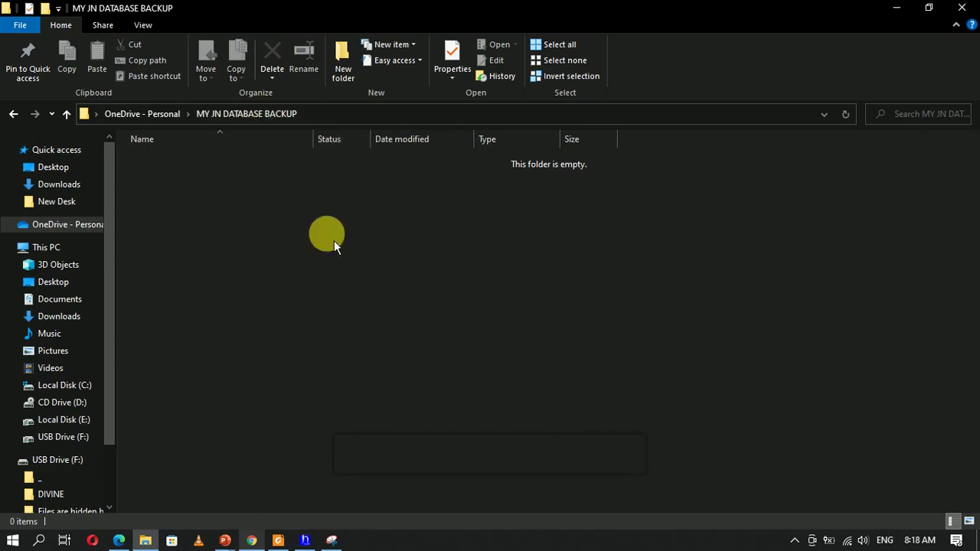
{"action": "right_click", "coordinate": [333, 240]}
{"action": "left_click", "coordinate": [372, 496]}
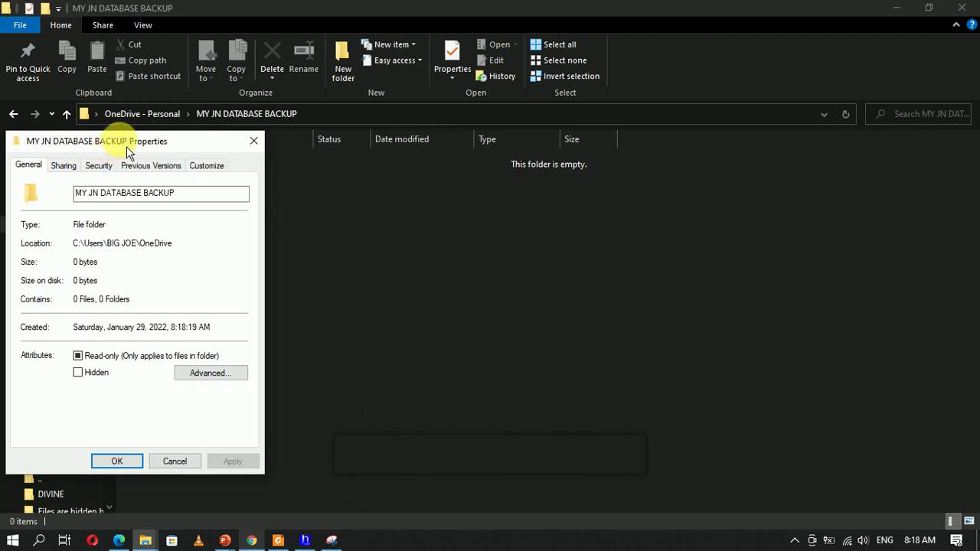
{"action": "left_click_drag", "start_coordinate": [123, 144], "coordinate": [302, 148]}
{"action": "left_click", "coordinate": [278, 168]}
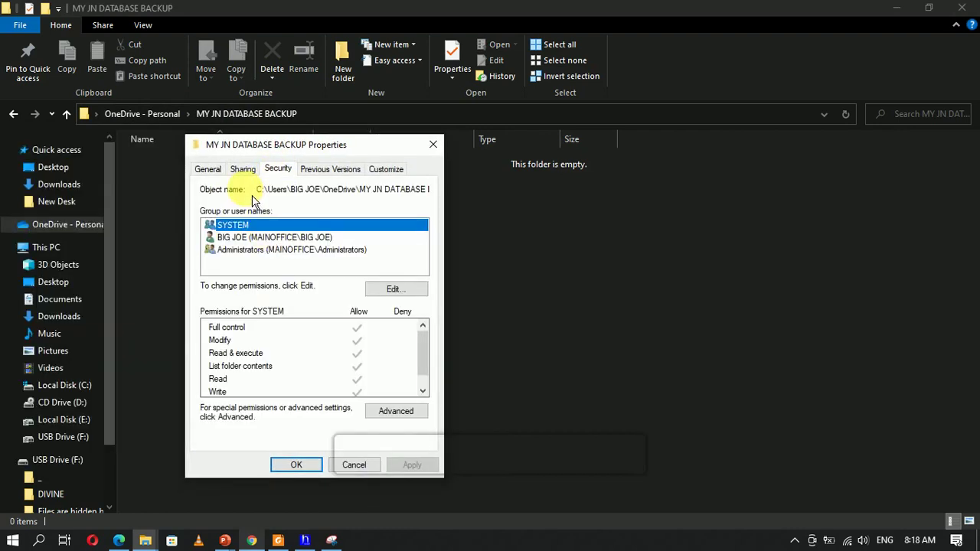
{"action": "left_click_drag", "start_coordinate": [324, 197], "coordinate": [479, 193]}
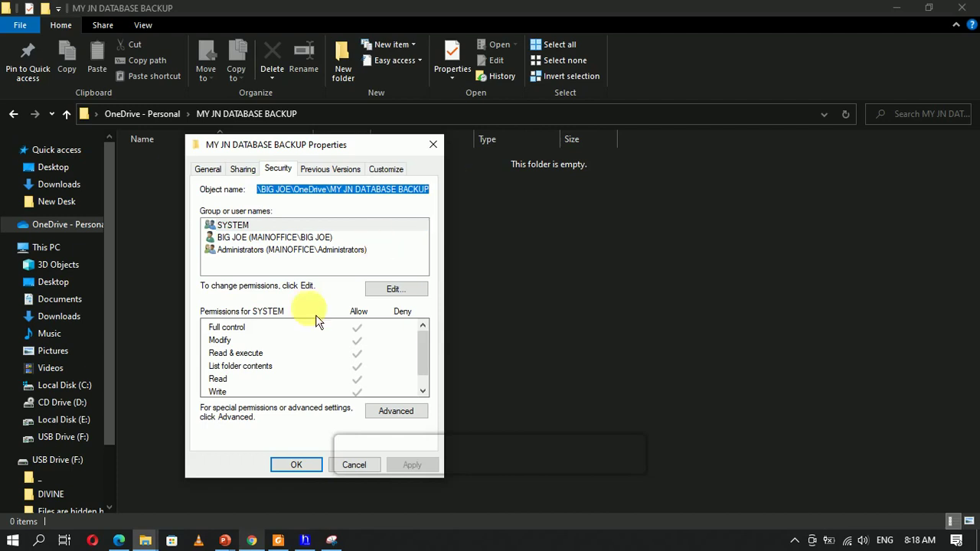
{"action": "left_click", "coordinate": [297, 467]}
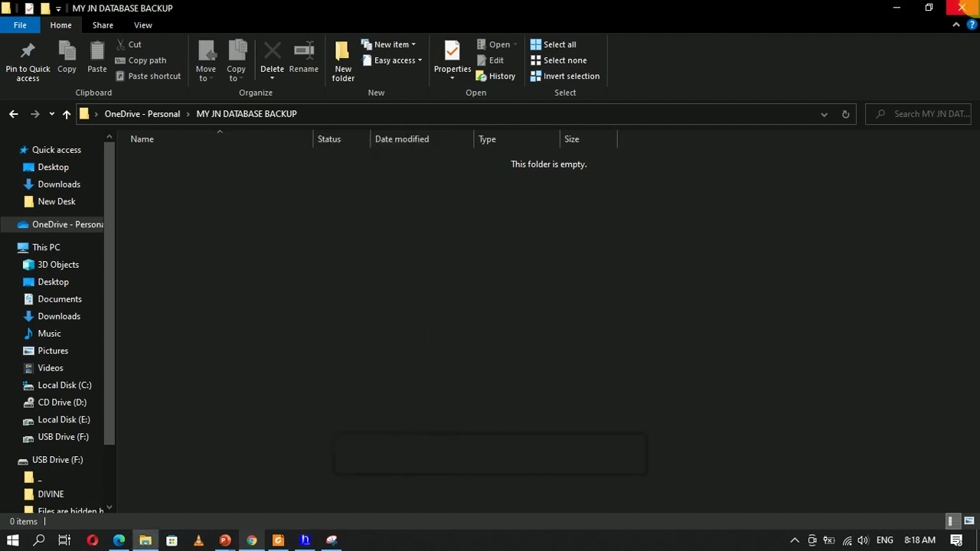
Replace the backup path C:\Jn-Database_Backups with the copied OneDrive folder path and save it
{"action": "left_click", "coordinate": [962, 8]}
{"action": "left_click_drag", "start_coordinate": [405, 259], "coordinate": [201, 242]}
{"action": "type", "text": "C:\\Users\\BIG JOE\\OneDrive\\MY JN DATABASE BACKUP"}
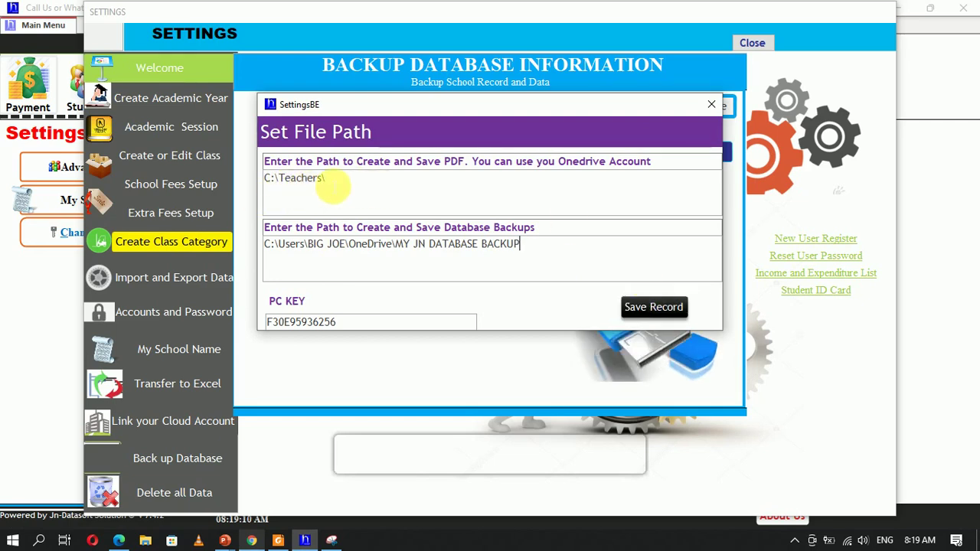
{"action": "left_click", "coordinate": [666, 309]}
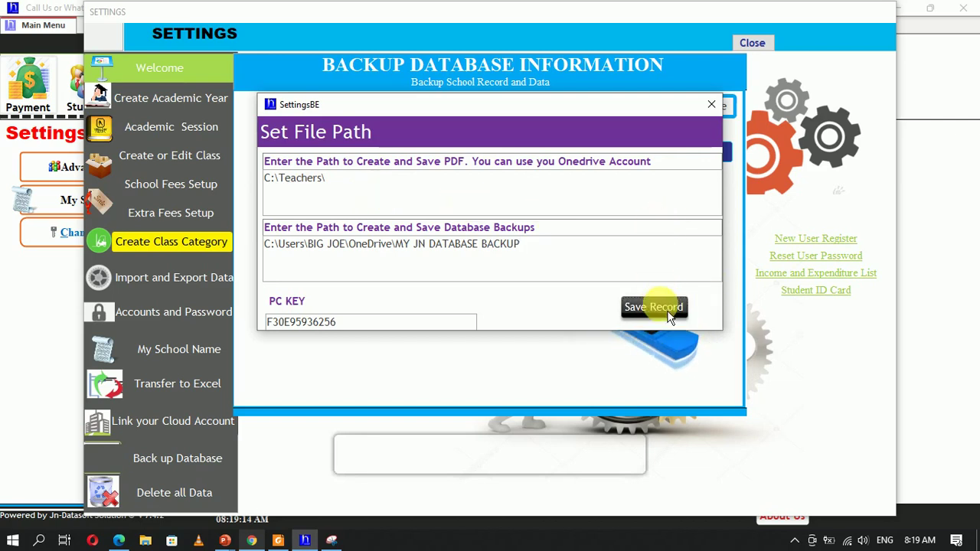
{"action": "left_click", "coordinate": [712, 105]}
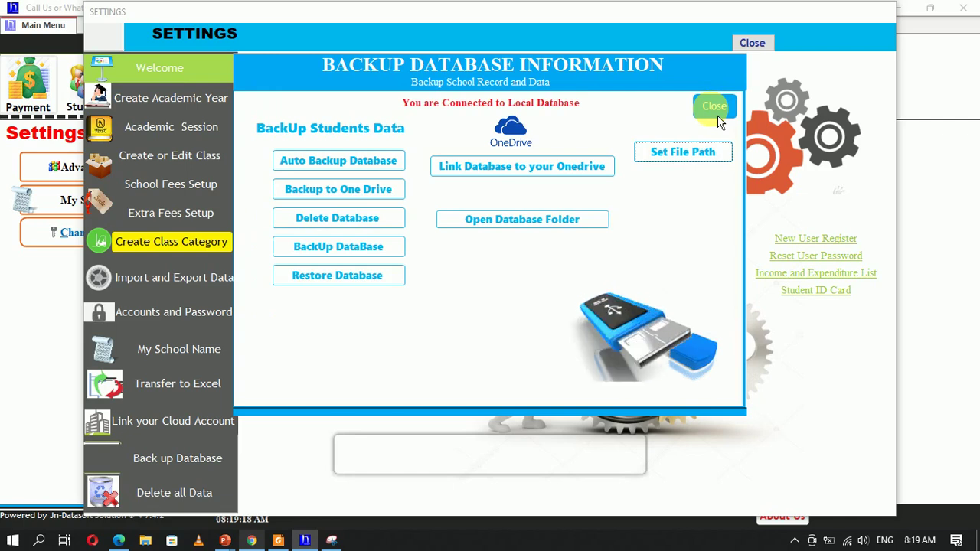
Confirm the OneDrive 'MY JN DATABASE BACKUP' folder is still empty, then minimize File Explorer
{"action": "left_click", "coordinate": [712, 107]}
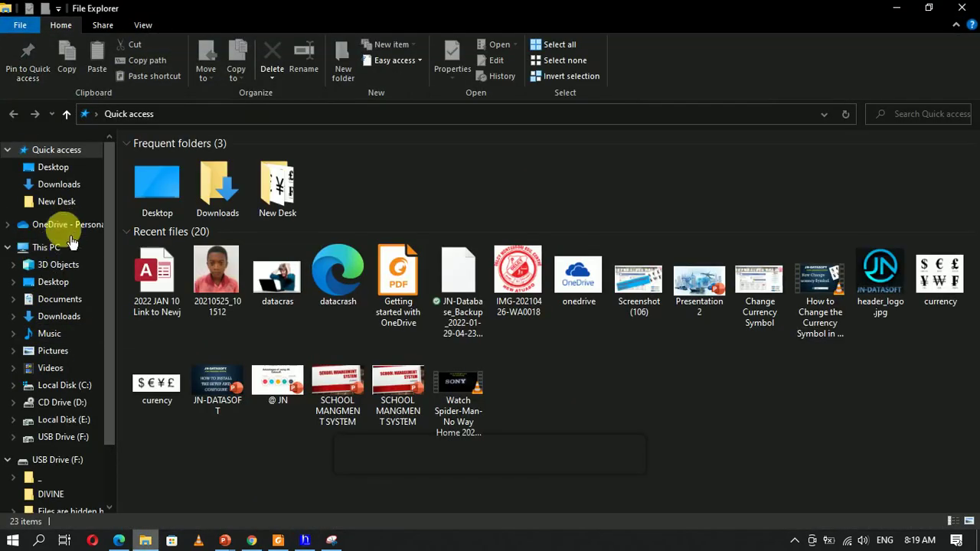
{"action": "left_click", "coordinate": [60, 224]}
{"action": "double_click", "coordinate": [199, 192]}
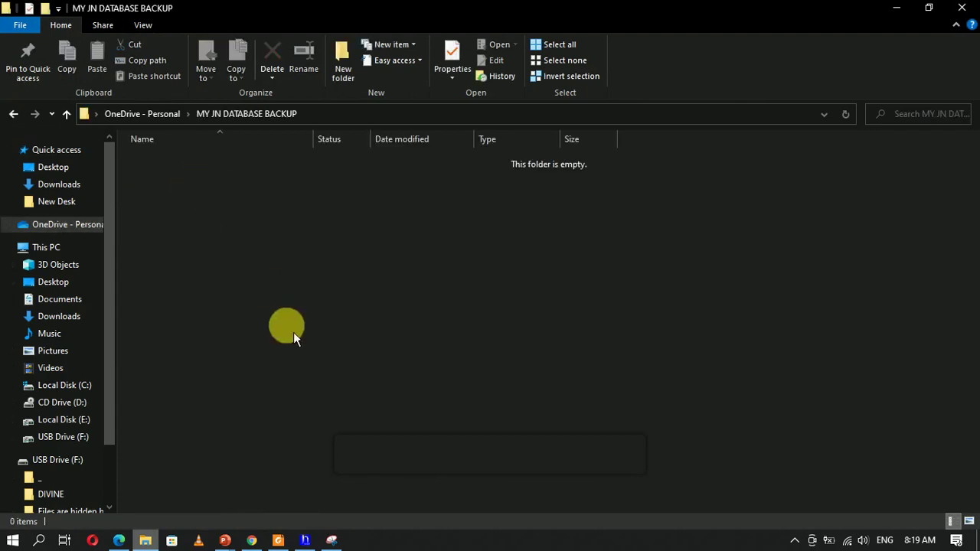
{"action": "left_click", "coordinate": [897, 9]}
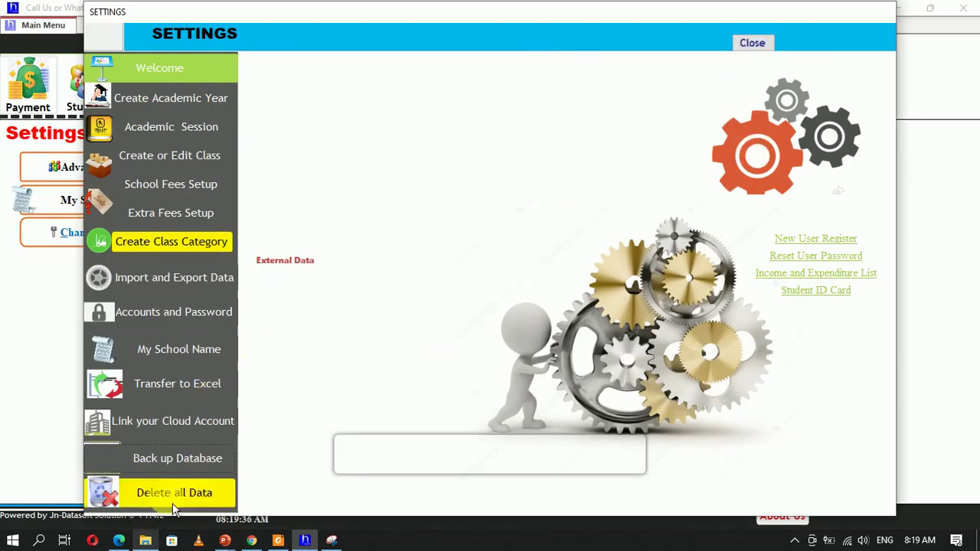
Close settings, open the full student list and details form, then return to the main menu
{"action": "left_click", "coordinate": [754, 44]}
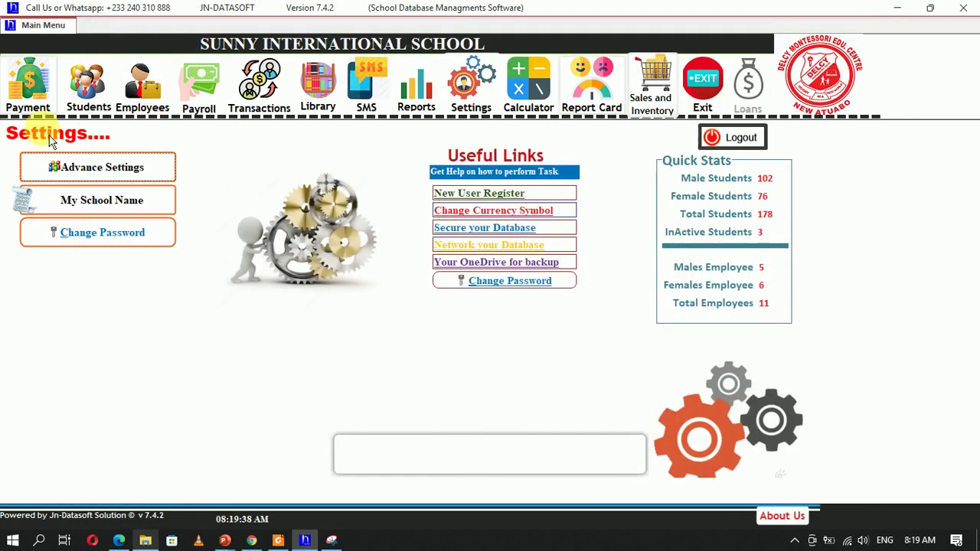
{"action": "left_click", "coordinate": [89, 86]}
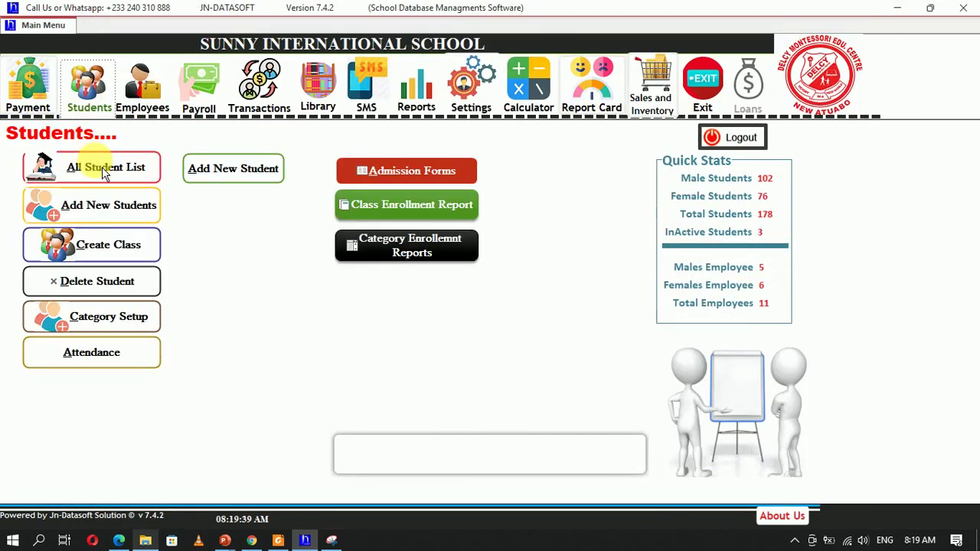
{"action": "left_click", "coordinate": [104, 167]}
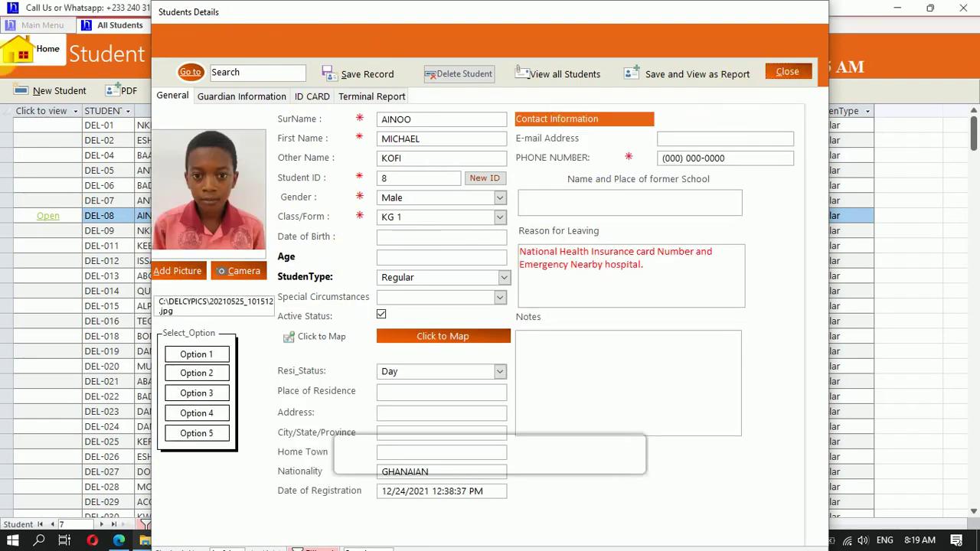
{"action": "left_click", "coordinate": [787, 71]}
{"action": "left_click", "coordinate": [20, 46]}
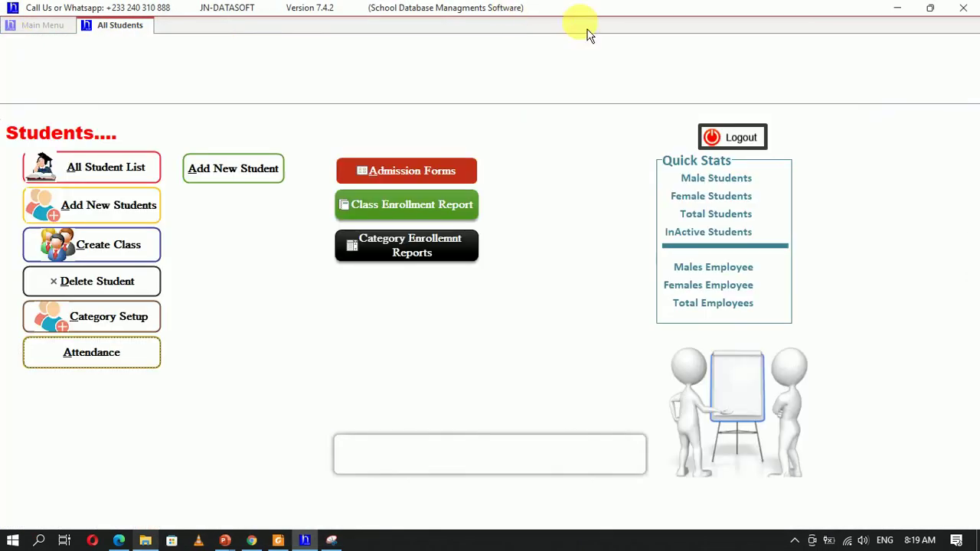
Quit JN-Datasoft and check the 5.64 MB backup file in the OneDrive 'MY JN DATABASE BACKUP' folder
{"action": "left_click", "coordinate": [660, 107]}
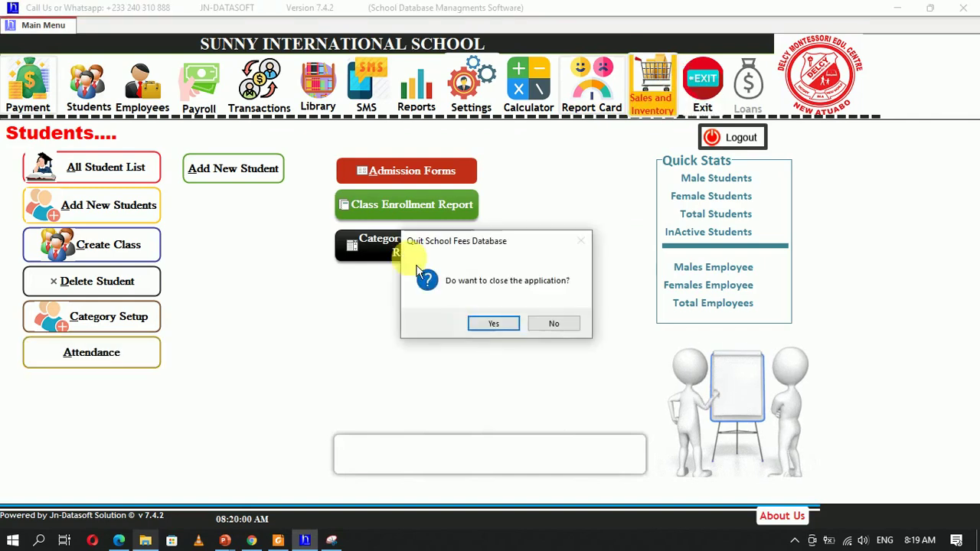
{"action": "left_click", "coordinate": [501, 325]}
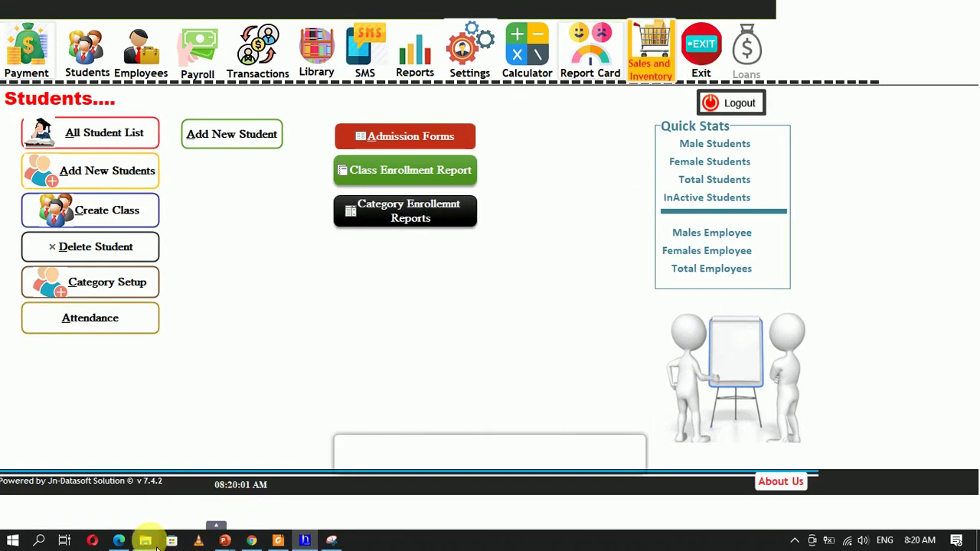
{"action": "left_click", "coordinate": [144, 540]}
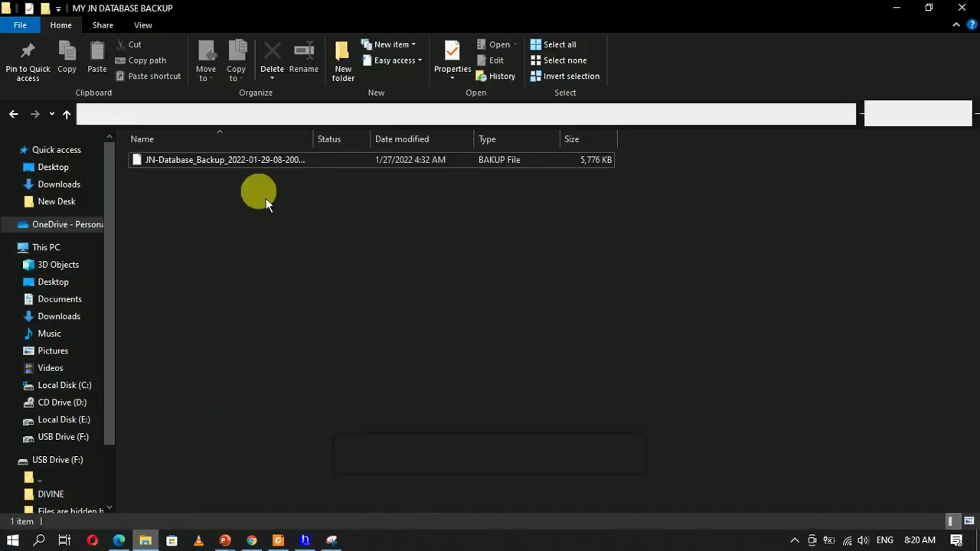
{"action": "left_click", "coordinate": [159, 118]}
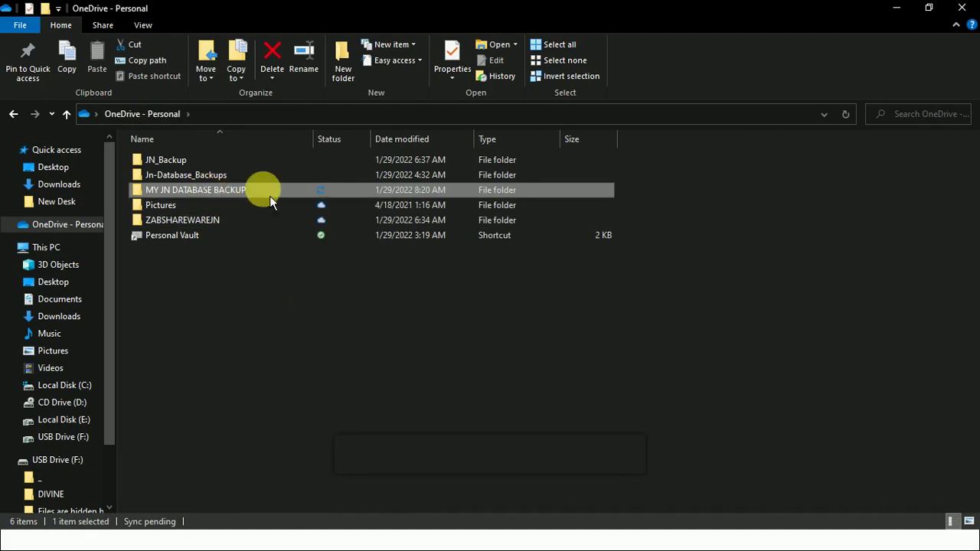
{"action": "mouse_move", "coordinate": [207, 196]}
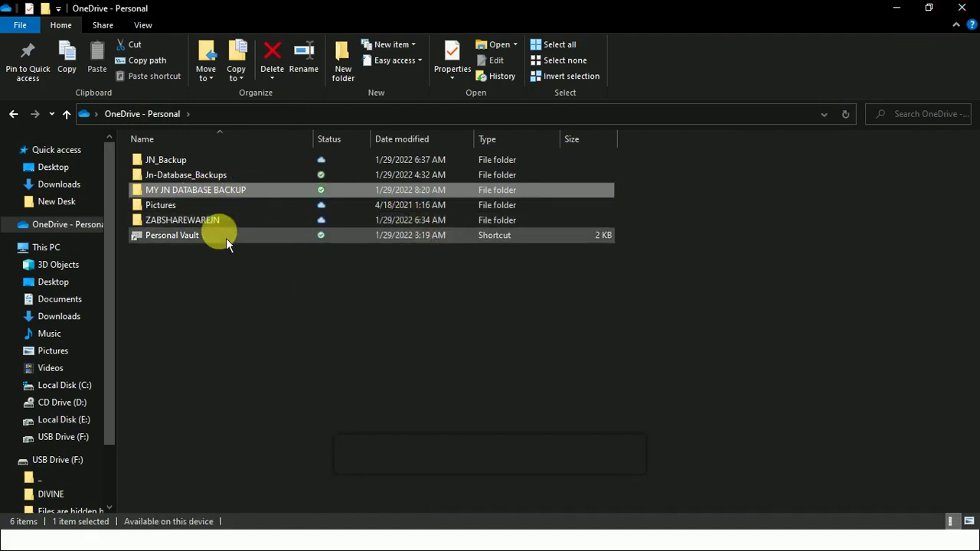
{"action": "left_click", "coordinate": [897, 9]}
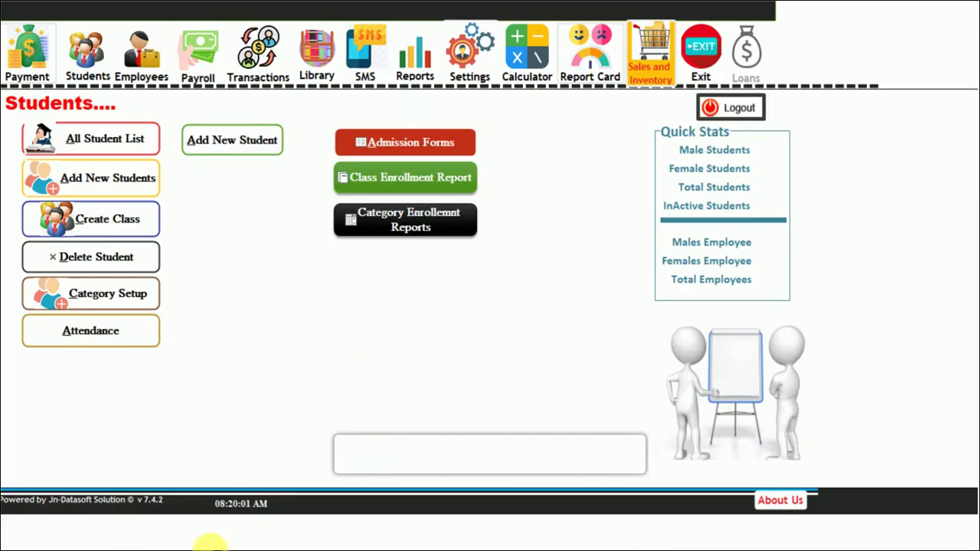
{"action": "key", "text": "super"}
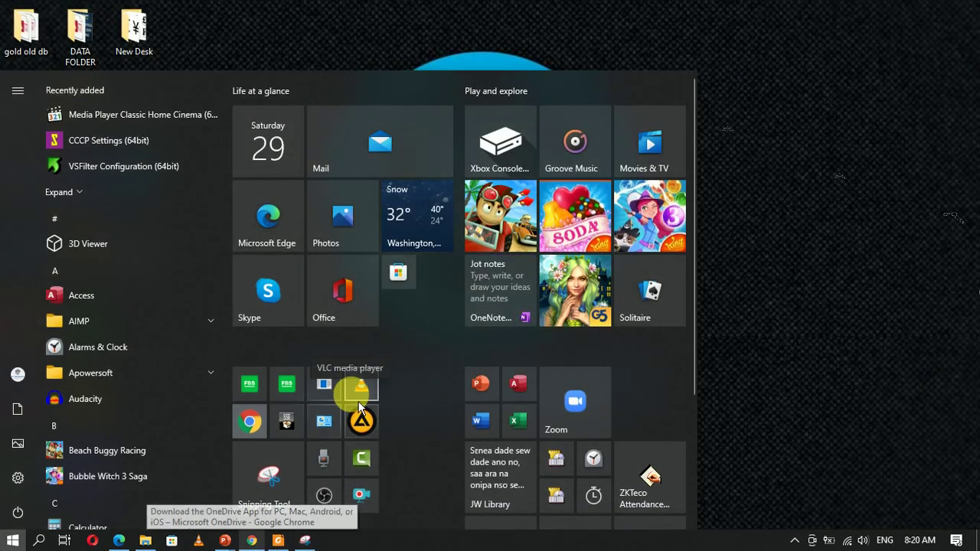
Close the Start menu so JN-Datasoft can be started again
{"action": "left_click", "coordinate": [358, 402]}
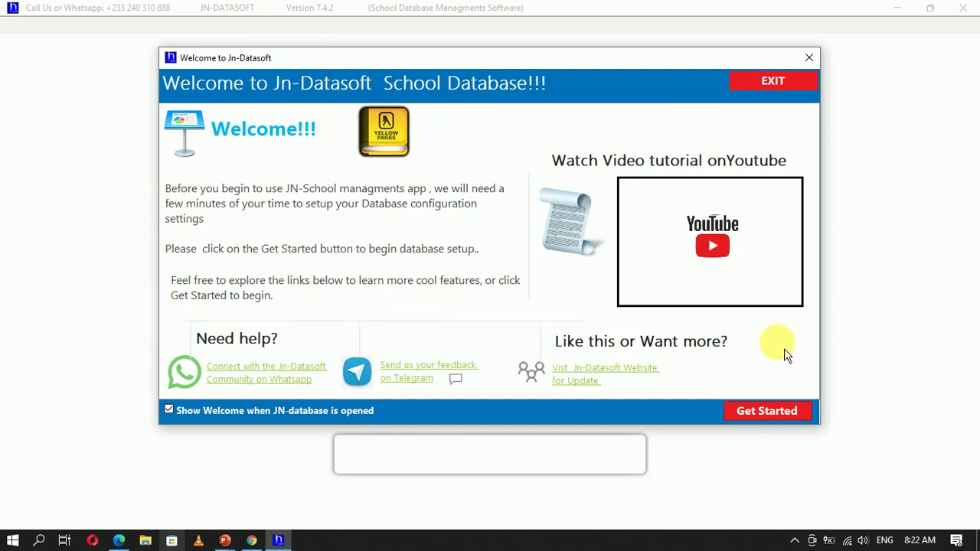
Show the welcome screen's What's New page, then close it to reach the login screen
{"action": "left_click", "coordinate": [757, 413]}
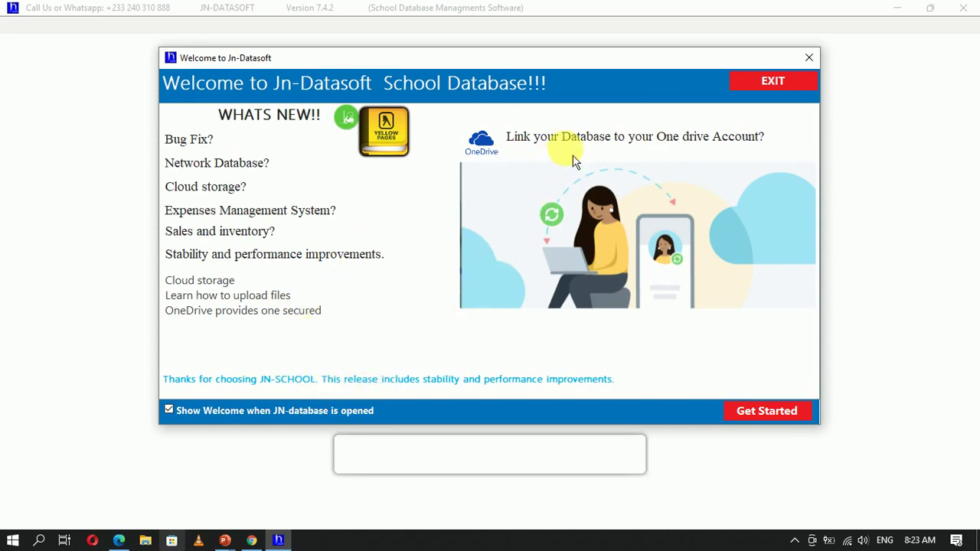
{"action": "left_click", "coordinate": [804, 72]}
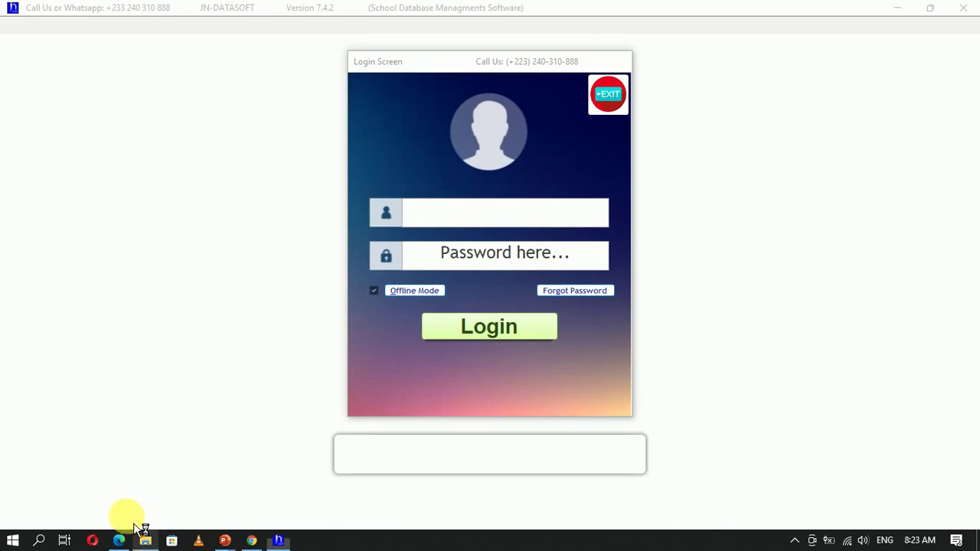
In File Explorer, go through This PC into Local Disk (C:)
{"action": "left_click", "coordinate": [142, 536]}
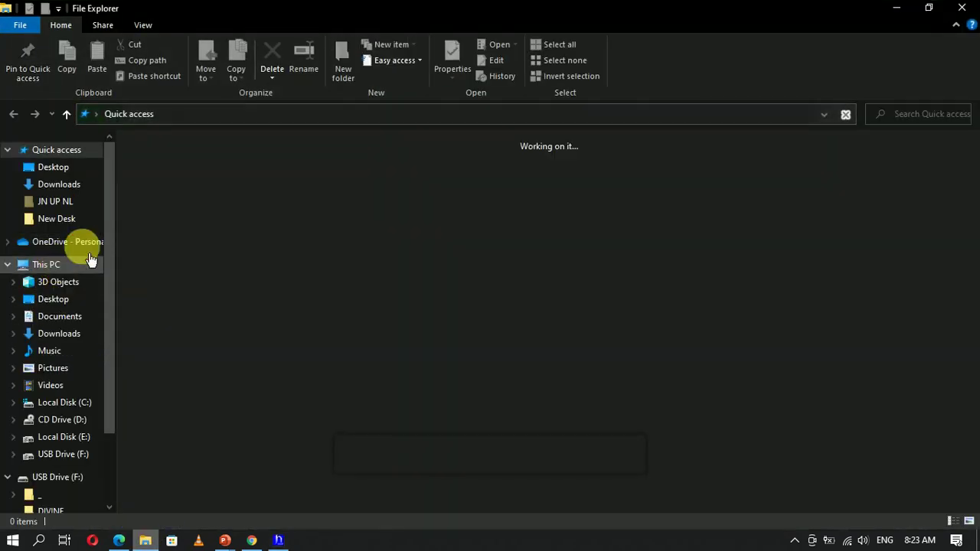
{"action": "left_click", "coordinate": [90, 260]}
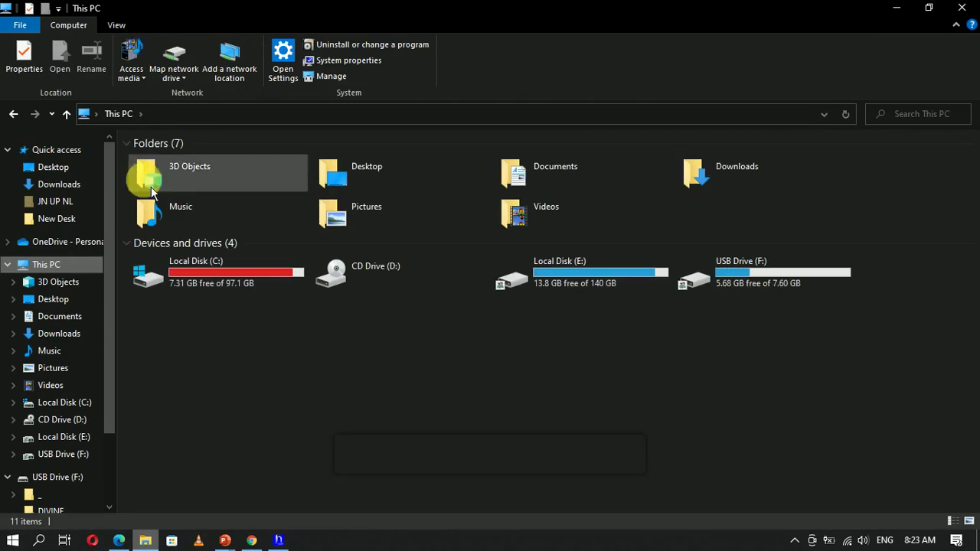
{"action": "left_click", "coordinate": [121, 23]}
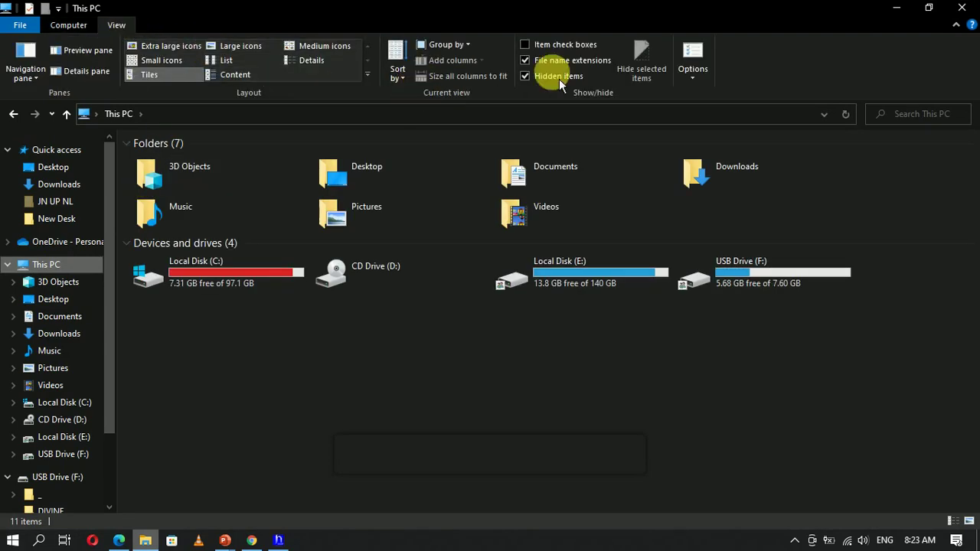
{"action": "left_click", "coordinate": [222, 276]}
{"action": "double_click", "coordinate": [221, 276]}
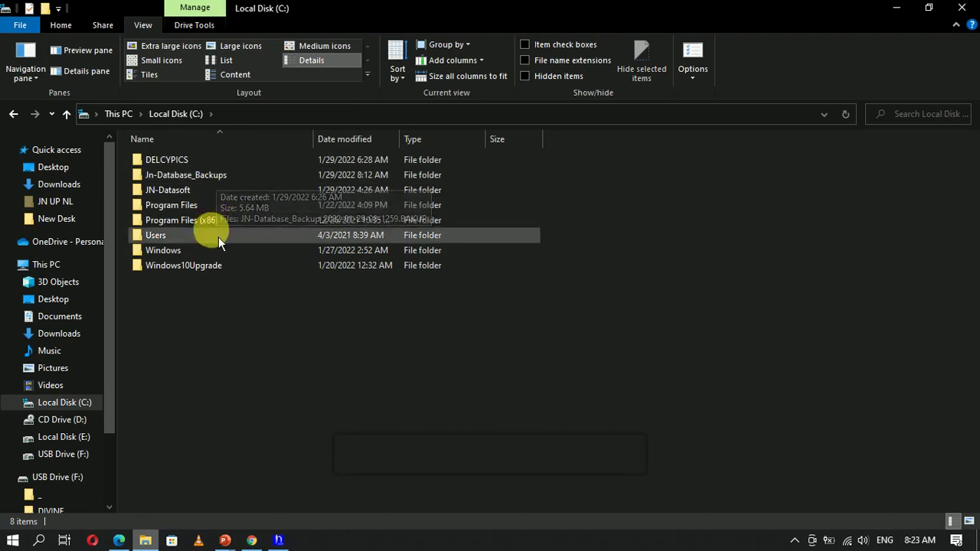
Browse the DELCYPICS student photo folder, return to Local Disk (C:), and switch back to JN-Datasoft
{"action": "left_click", "coordinate": [222, 162]}
{"action": "double_click", "coordinate": [220, 159]}
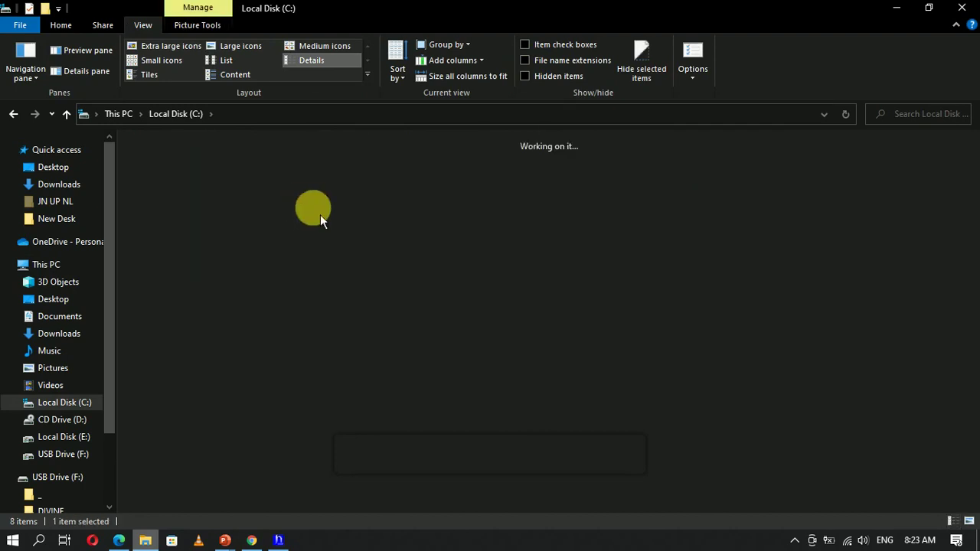
{"action": "scroll", "coordinate": [360, 371], "scroll_direction": "down", "scroll_amount": 15}
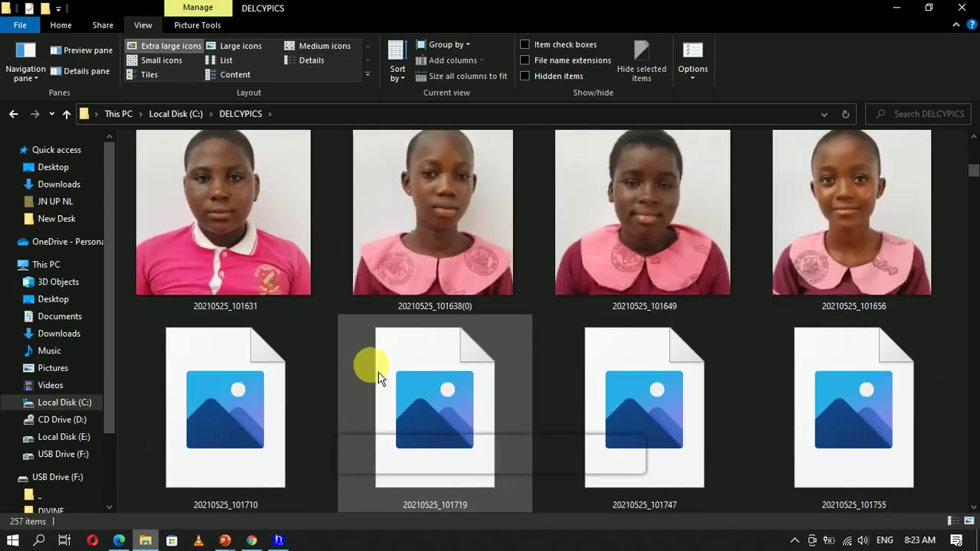
{"action": "scroll", "coordinate": [379, 372], "scroll_direction": "down", "scroll_amount": 2}
{"action": "scroll", "coordinate": [262, 207], "scroll_direction": "up", "scroll_amount": 2}
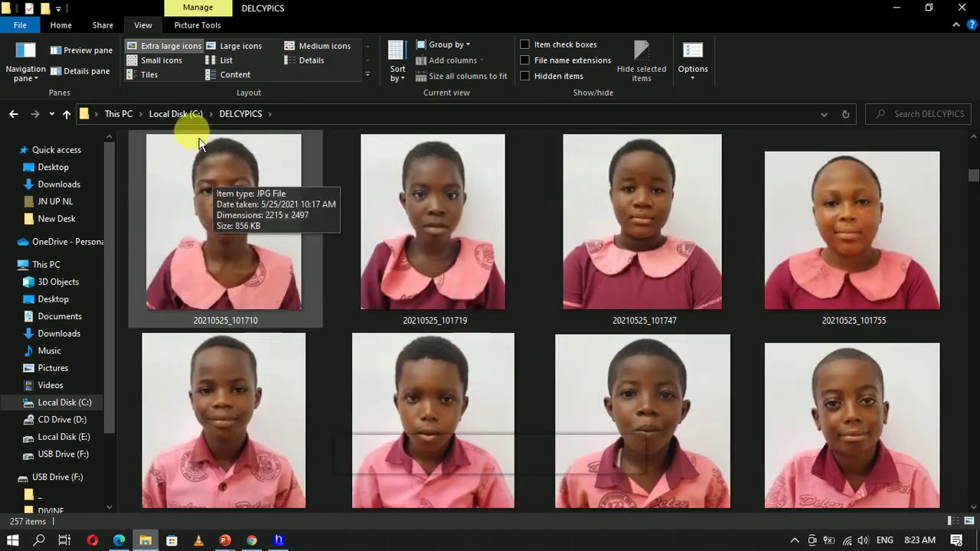
{"action": "left_click", "coordinate": [176, 113]}
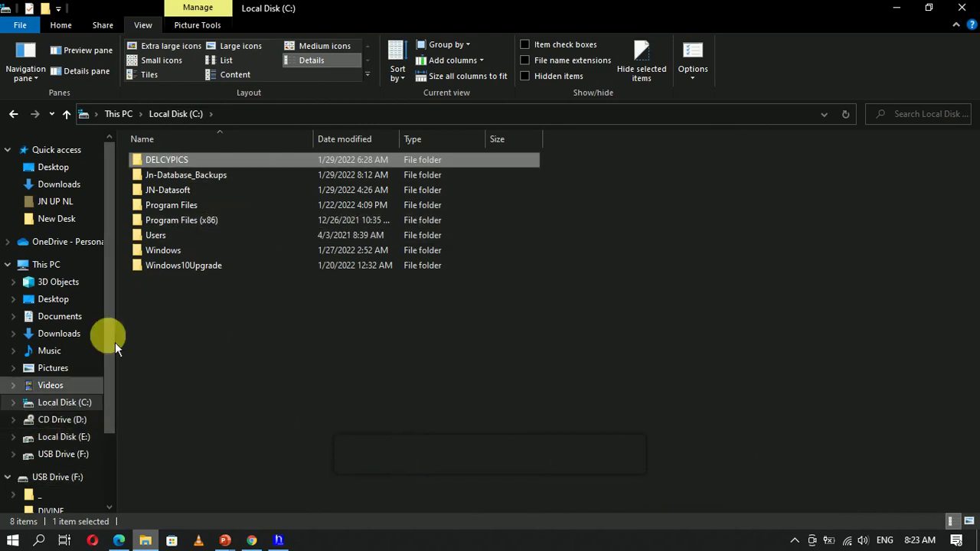
{"action": "left_click", "coordinate": [279, 540]}
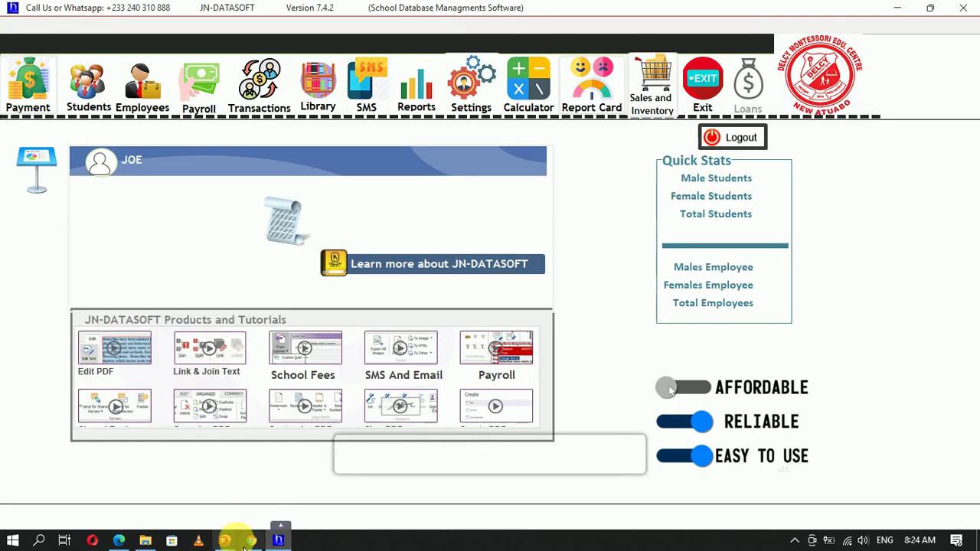
On the dashboard showing 178 students and 11 employees, open the Students area
{"action": "left_click", "coordinate": [93, 100]}
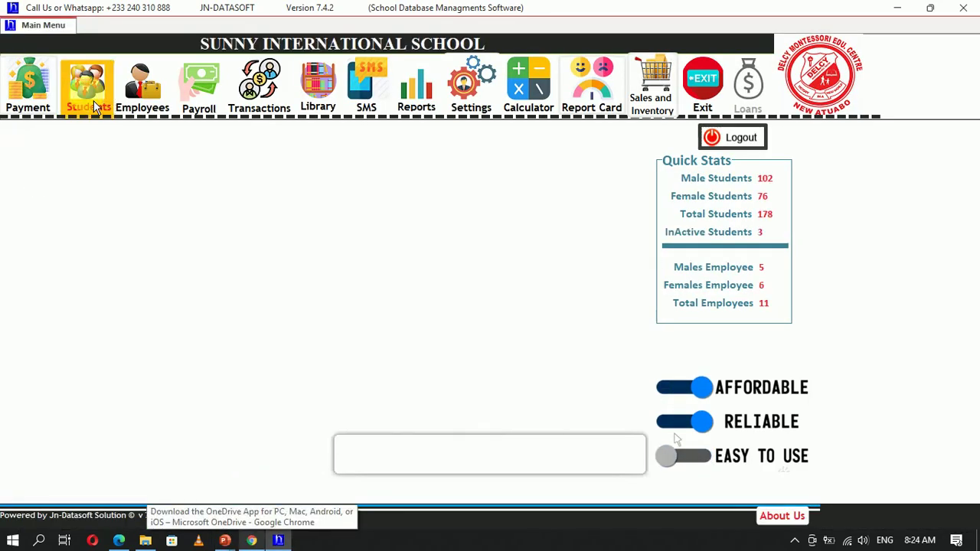